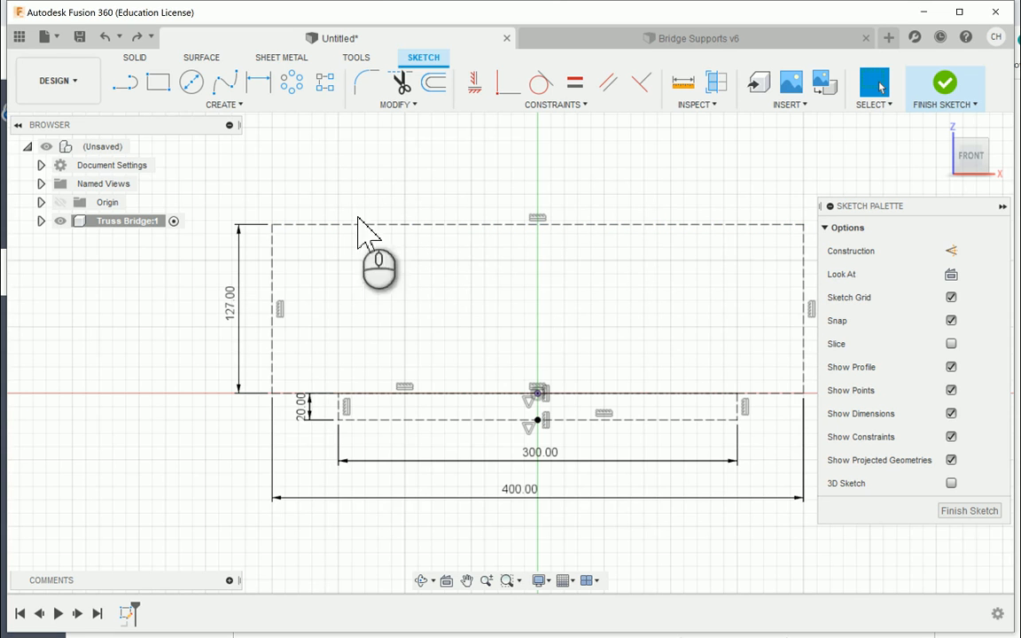
# Sketch a closed trapezoid inside the upper construction rectangle, spanning its full base, with a top edge about 267 mm long
pyautogui.click(127, 84)
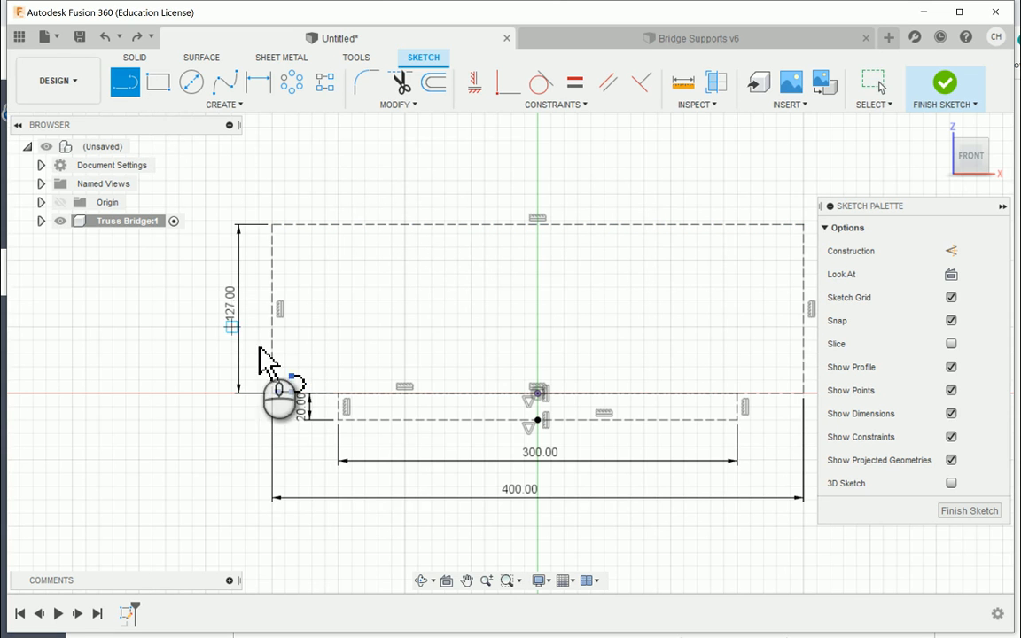
pyautogui.moveTo(273, 393)
pyautogui.mouseDown()
pyautogui.moveTo(360, 262)
pyautogui.moveTo(368, 226)
pyautogui.mouseUp()
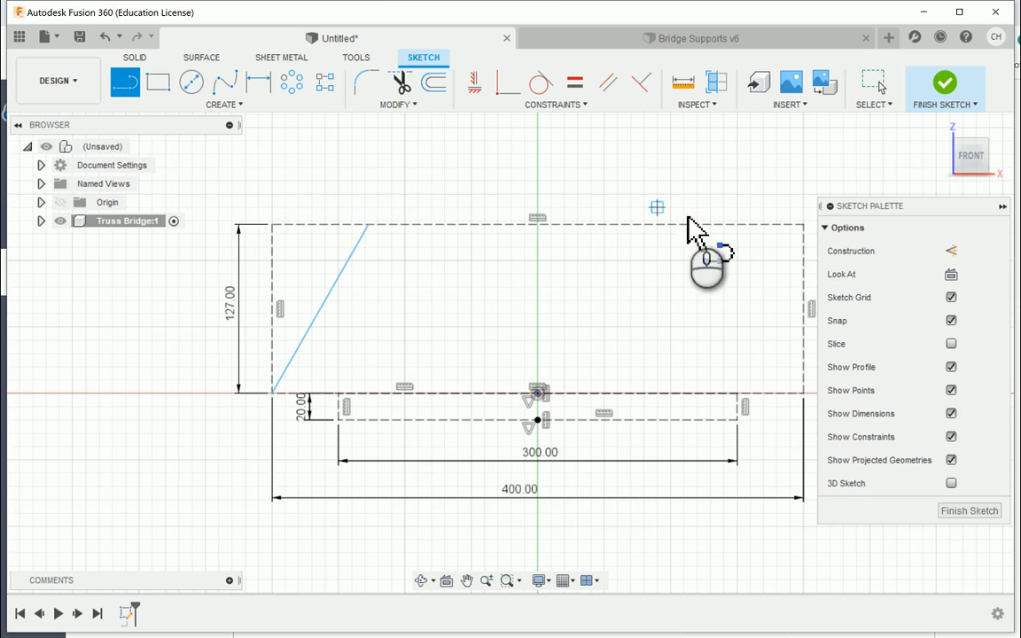
pyautogui.click(368, 224)
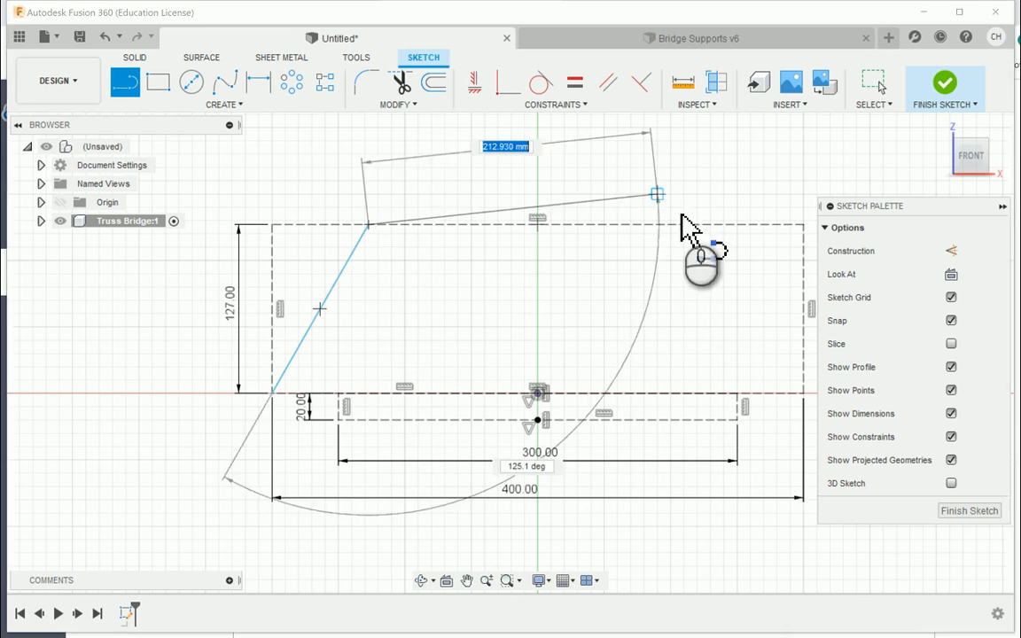
pyautogui.click(732, 224)
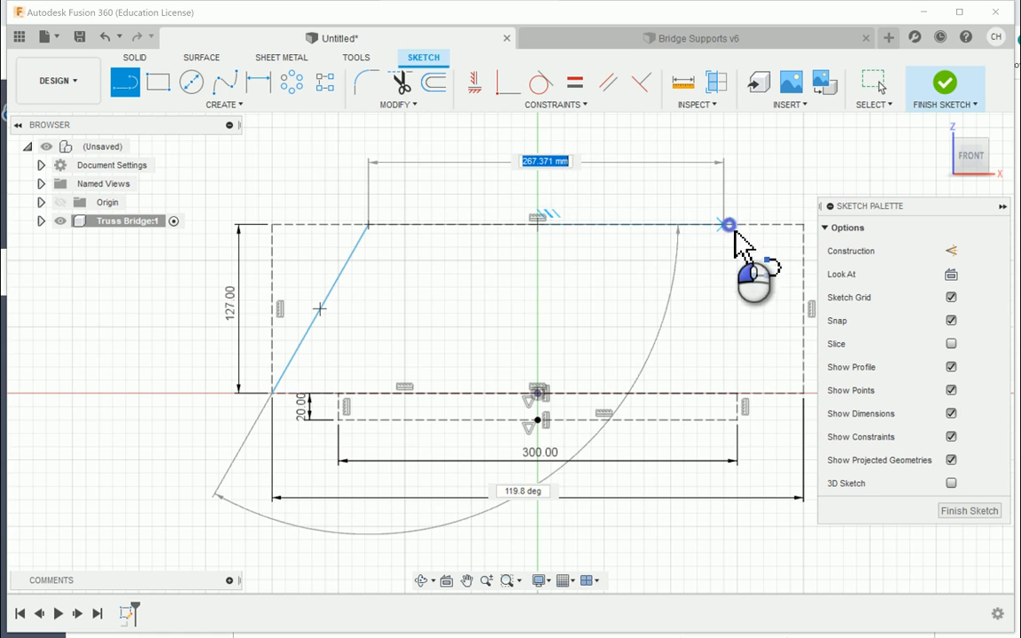
pyautogui.click(802, 393)
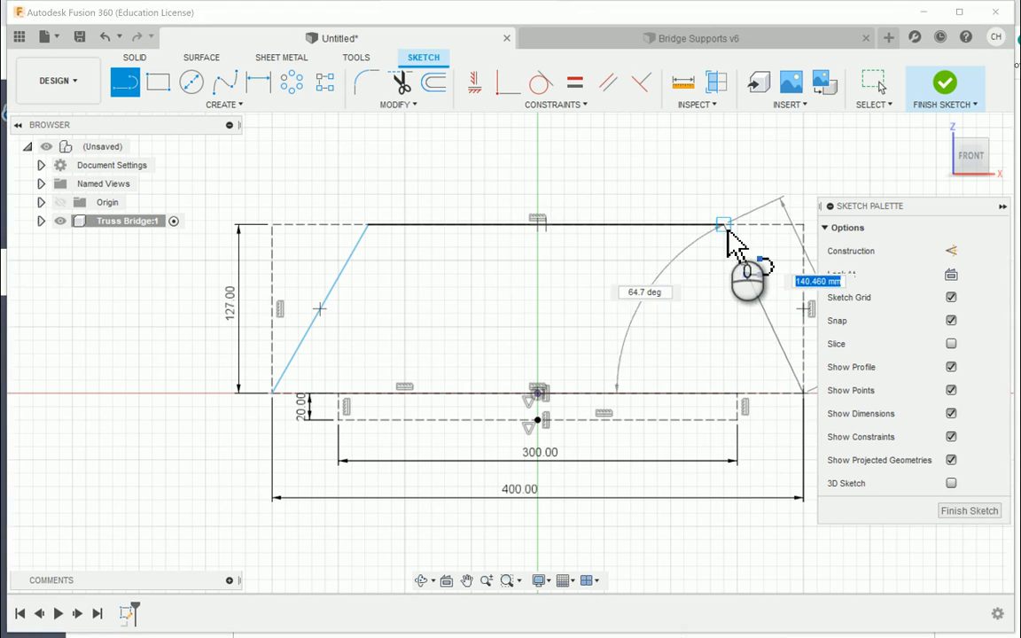
pyautogui.click(725, 225)
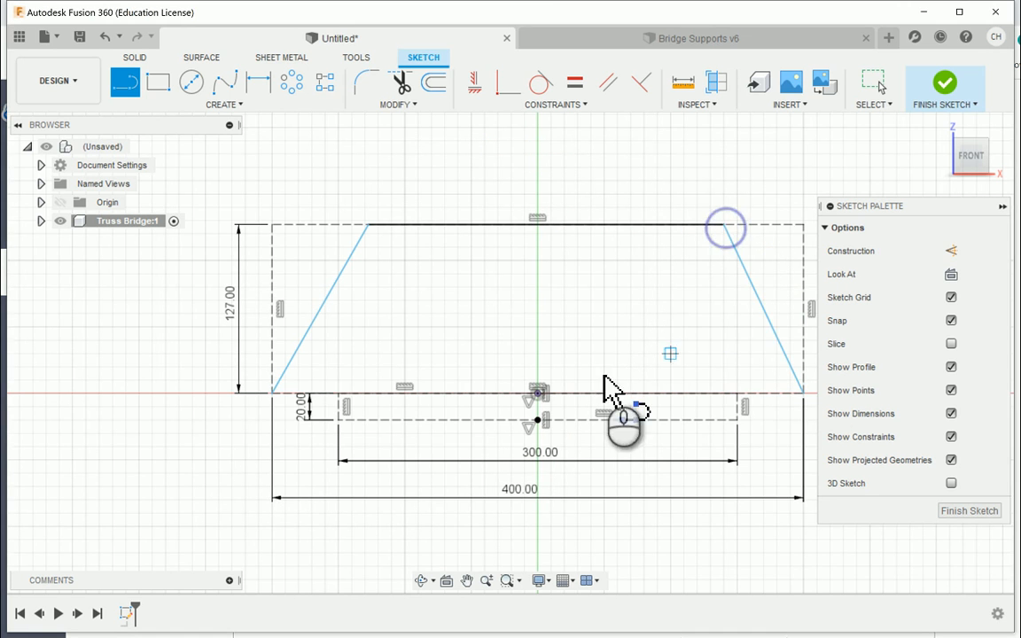
pyautogui.click(272, 395)
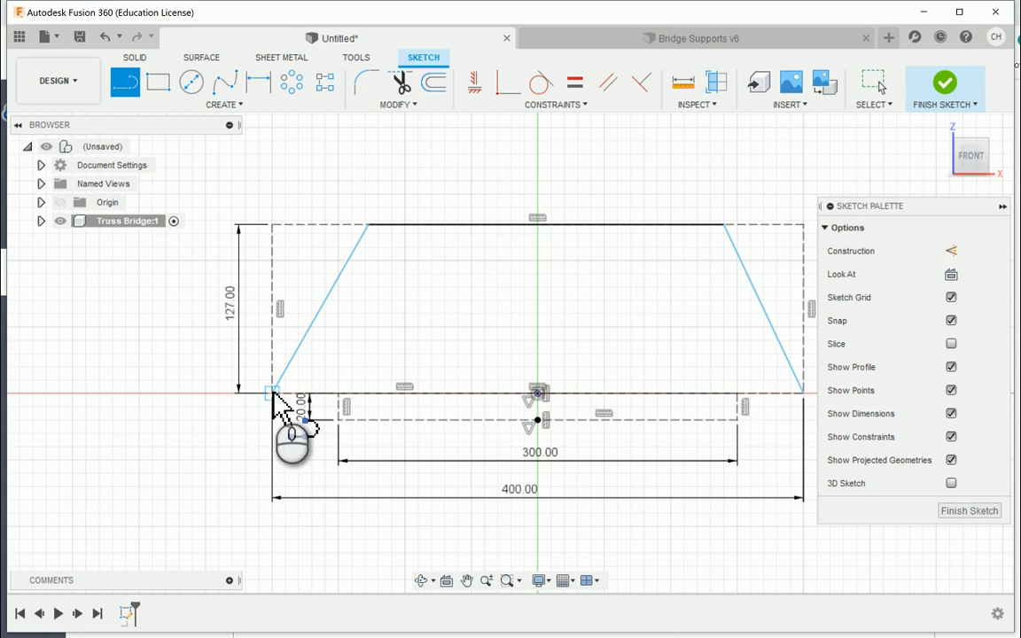
pyautogui.click(803, 393)
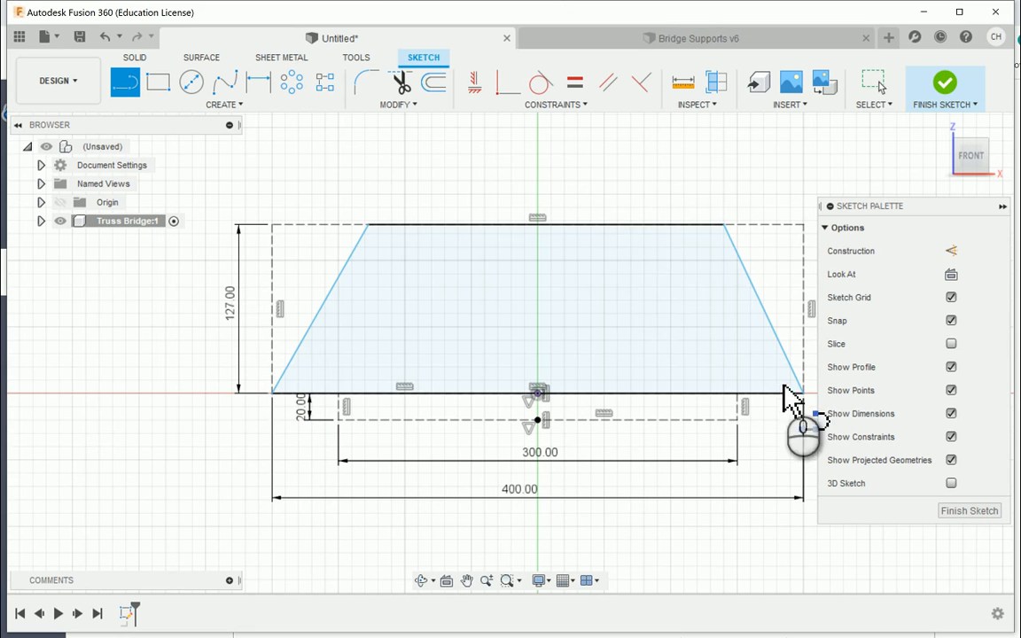
pyautogui.rightClick(606, 168)
pyautogui.click(640, 168)
# Adjust both upper corners of the trapezoid along the rectangle's top line, shortening its top edge to about 249 mm
pyautogui.click(629, 225)
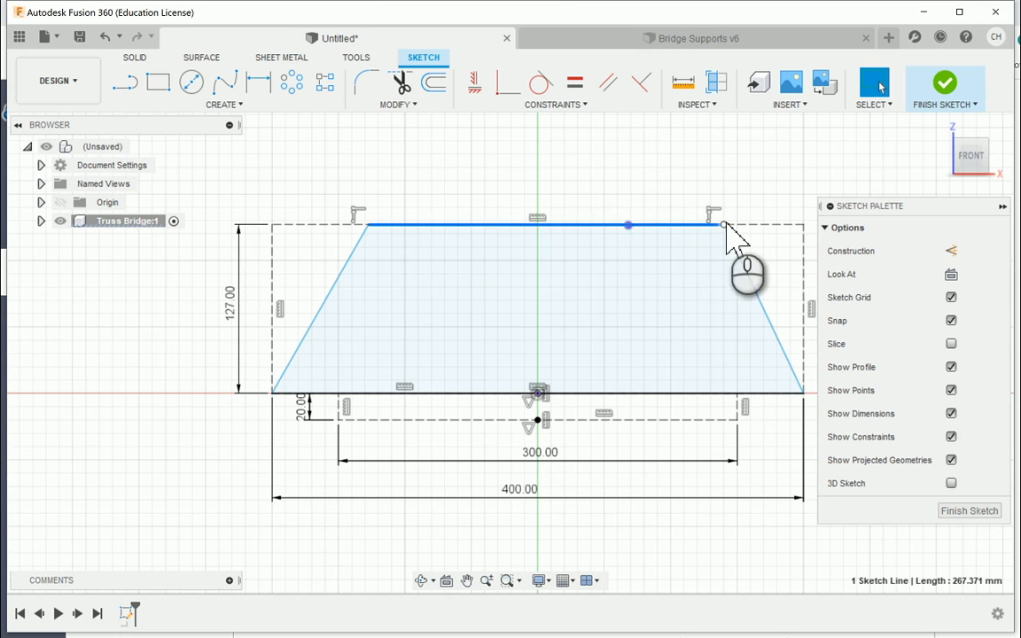
pyautogui.moveTo(725, 226)
pyautogui.mouseDown()
pyautogui.moveTo(594, 229)
pyautogui.moveTo(727, 228)
pyautogui.moveTo(713, 226)
pyautogui.mouseUp()
pyautogui.moveTo(372, 225); pyautogui.dragTo(371, 151)
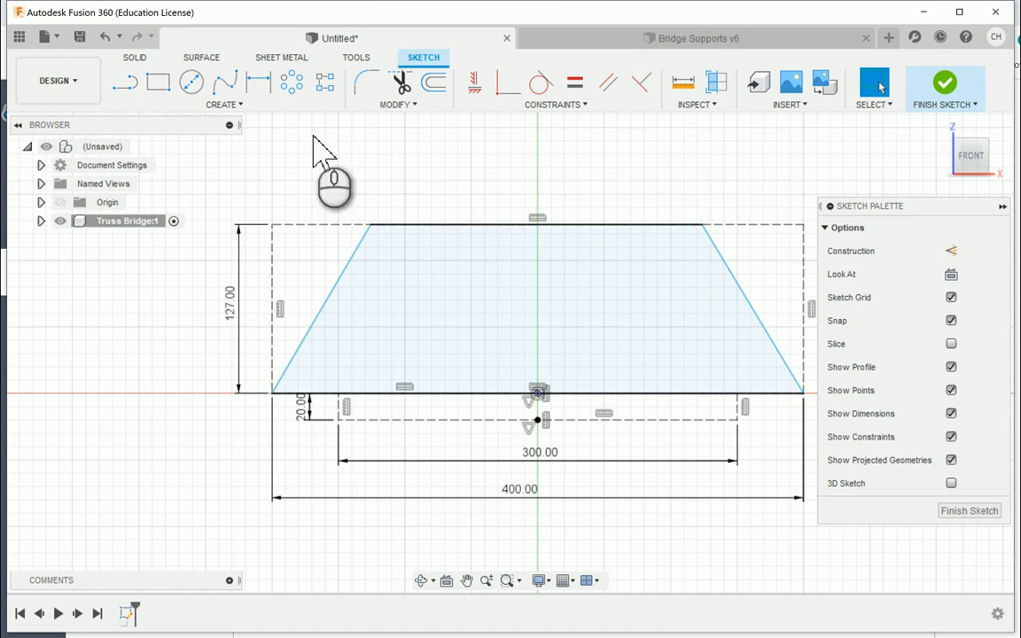
# Try to dimension the trapezoid's top edge at 200 mm
pyautogui.click(258, 82)
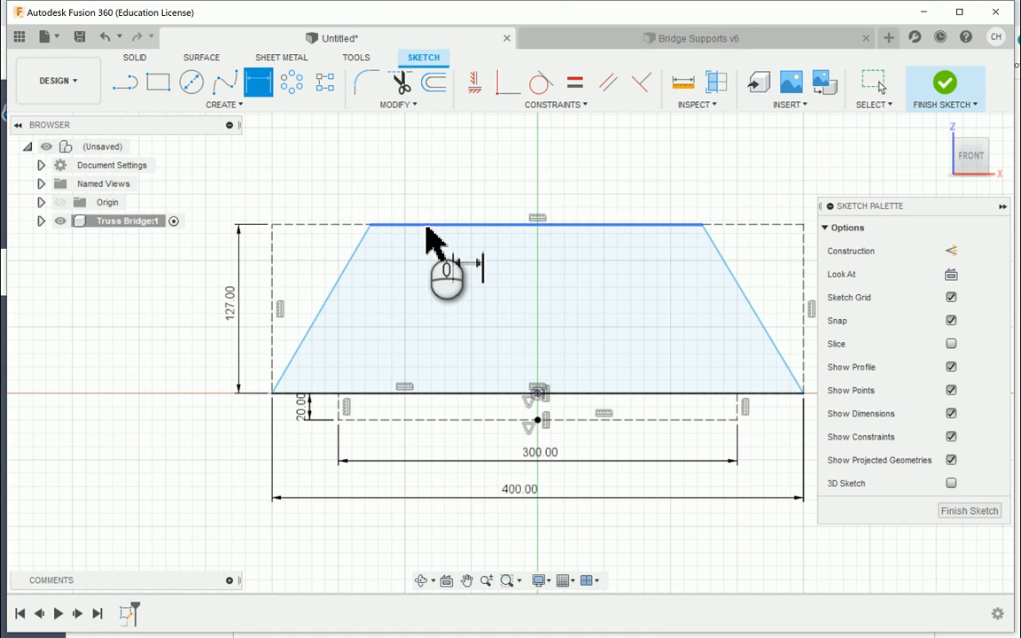
pyautogui.click(429, 227)
pyautogui.click(473, 174)
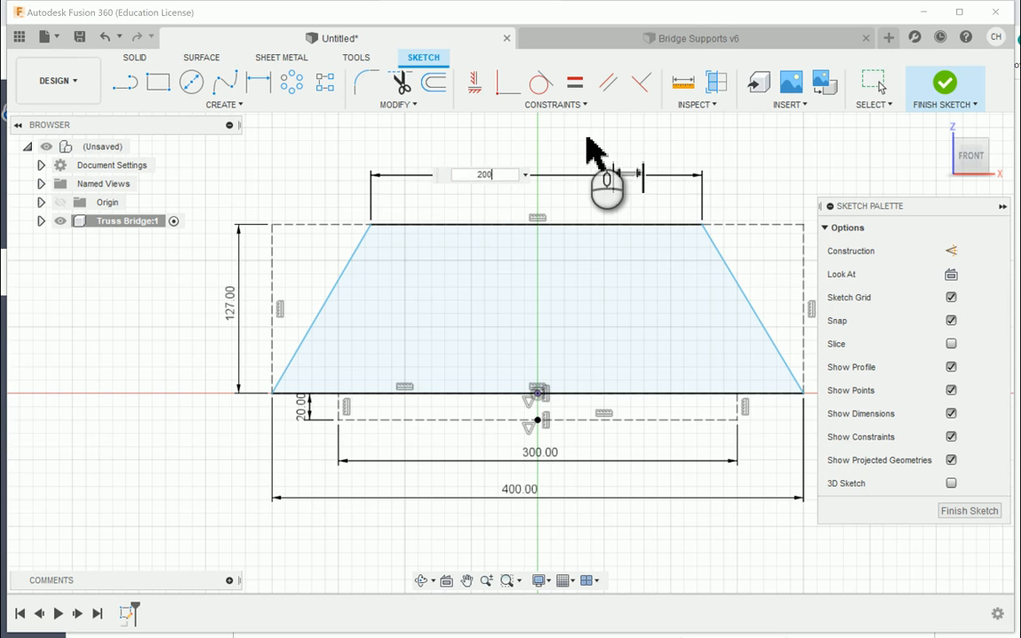
pyautogui.press('Return')
pyautogui.moveTo(381, 195); pyautogui.dragTo(446, 197, button='middle')
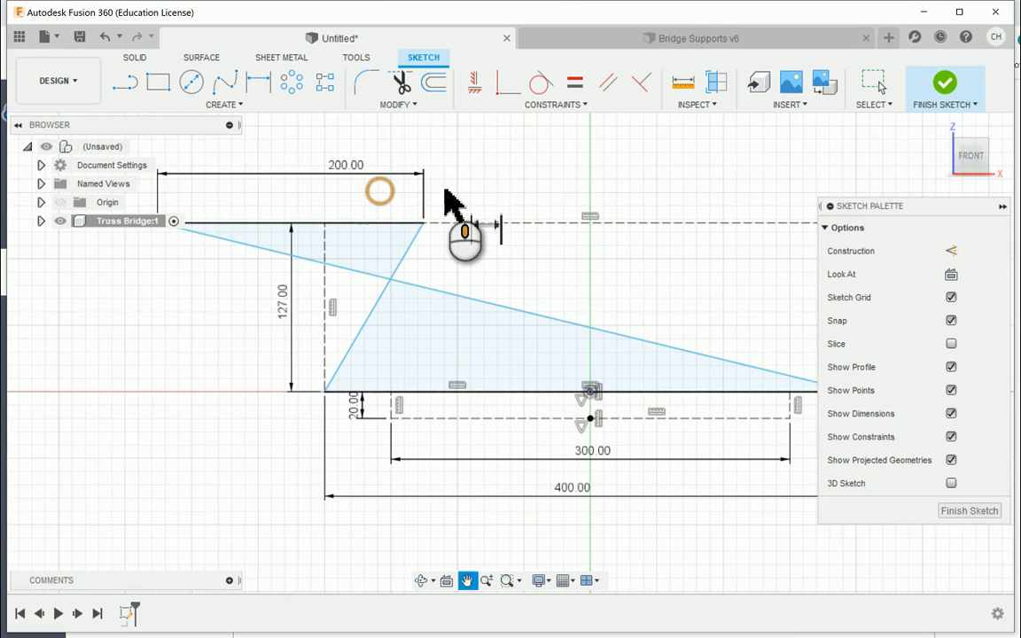
pyautogui.scroll(-2, 452, 195)
pyautogui.rightClick(470, 190)
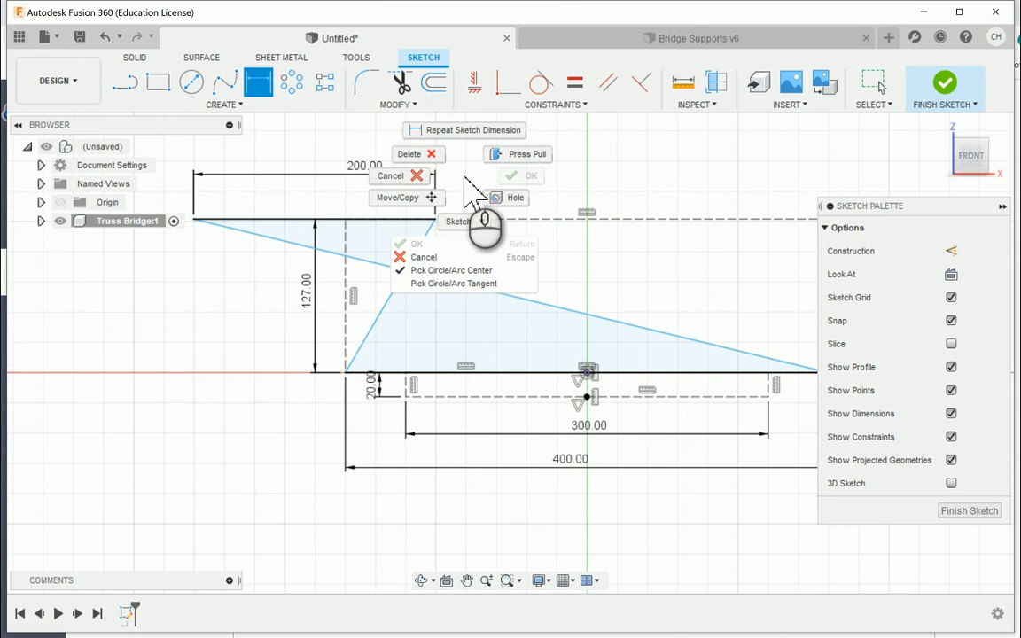
pyautogui.click(417, 178)
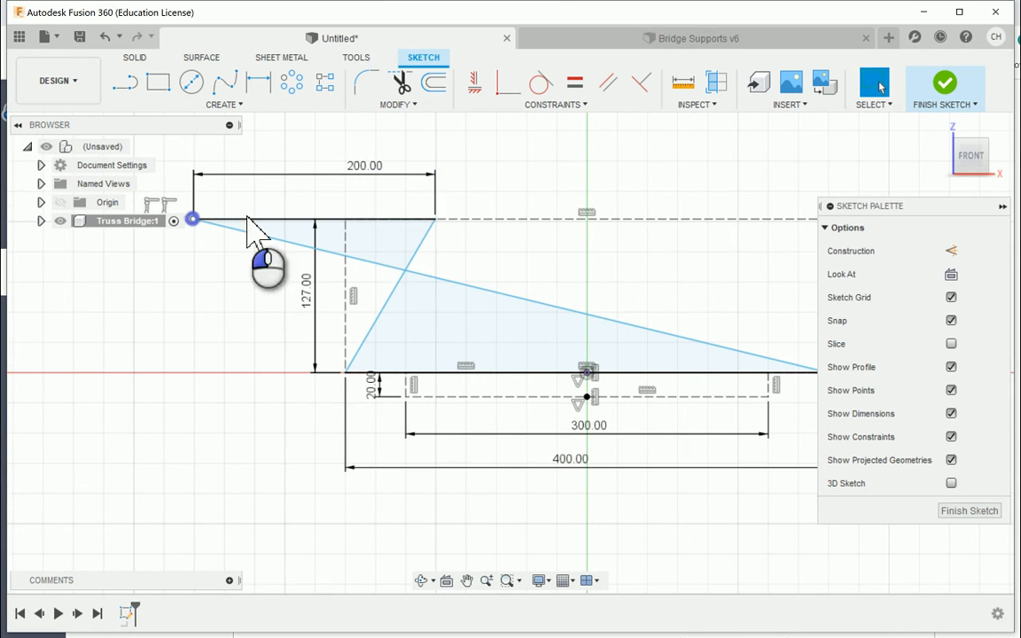
# Try to reposition the 200 mm top edge by moving its far-left endpoint toward the sketch centre
pyautogui.moveTo(249, 221); pyautogui.dragTo(467, 227)
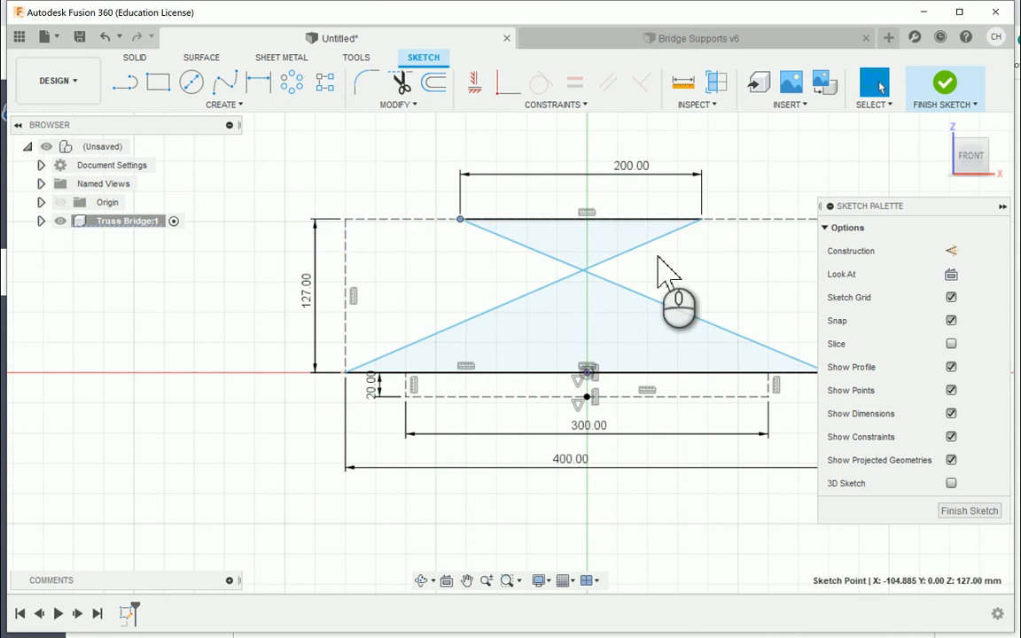
pyautogui.scroll(1, 658, 255)
pyautogui.moveTo(658, 256)
pyautogui.mouseDown(button='middle')
pyautogui.moveTo(597, 282)
pyautogui.moveTo(534, 290)
pyautogui.mouseUp(button='middle')
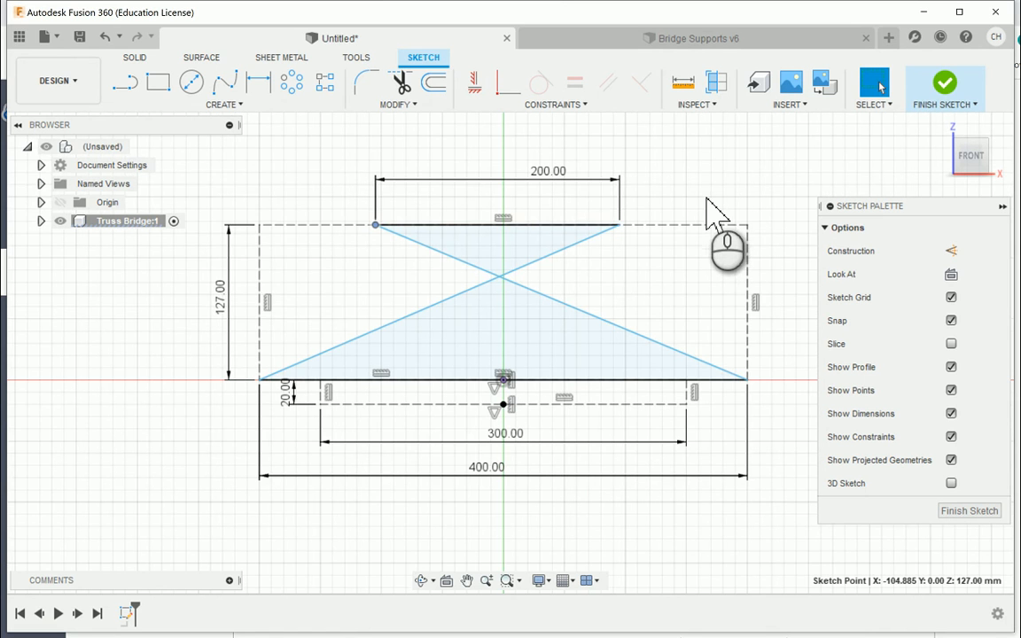
# Undo the top edge's move and its 200 mm value, and delete the dimension on that edge
pyautogui.hotkey('ctrl', 'z')
pyautogui.hotkey('ctrl', 'z')
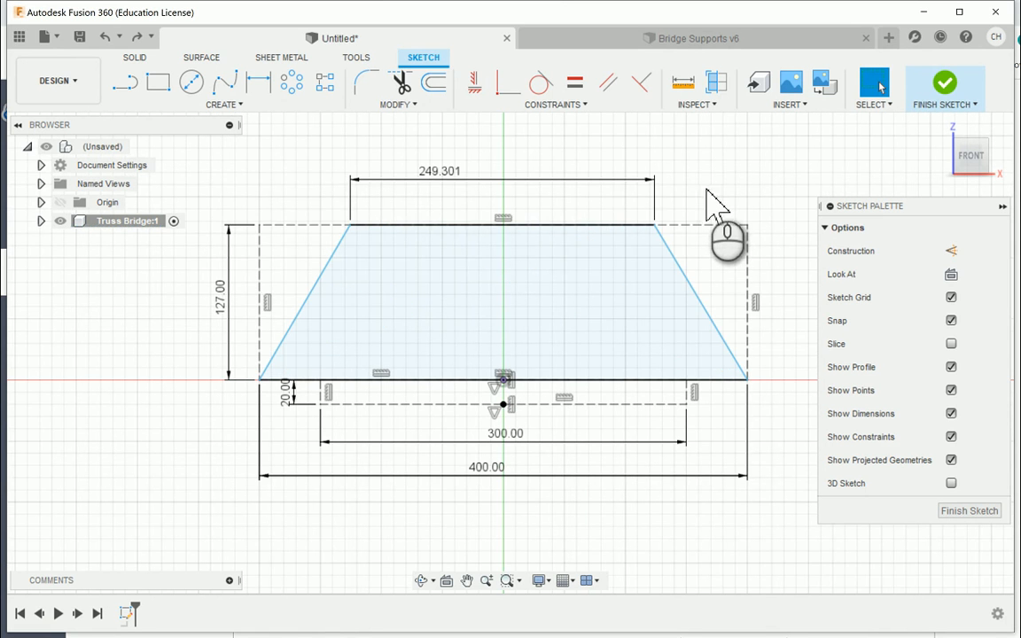
pyautogui.rightClick(459, 178)
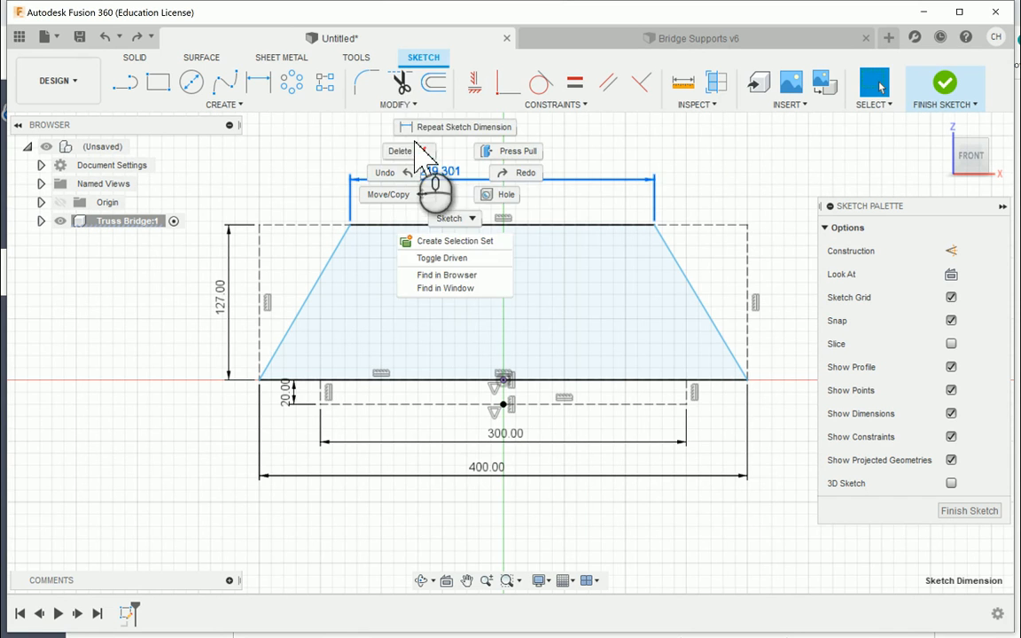
pyautogui.click(399, 150)
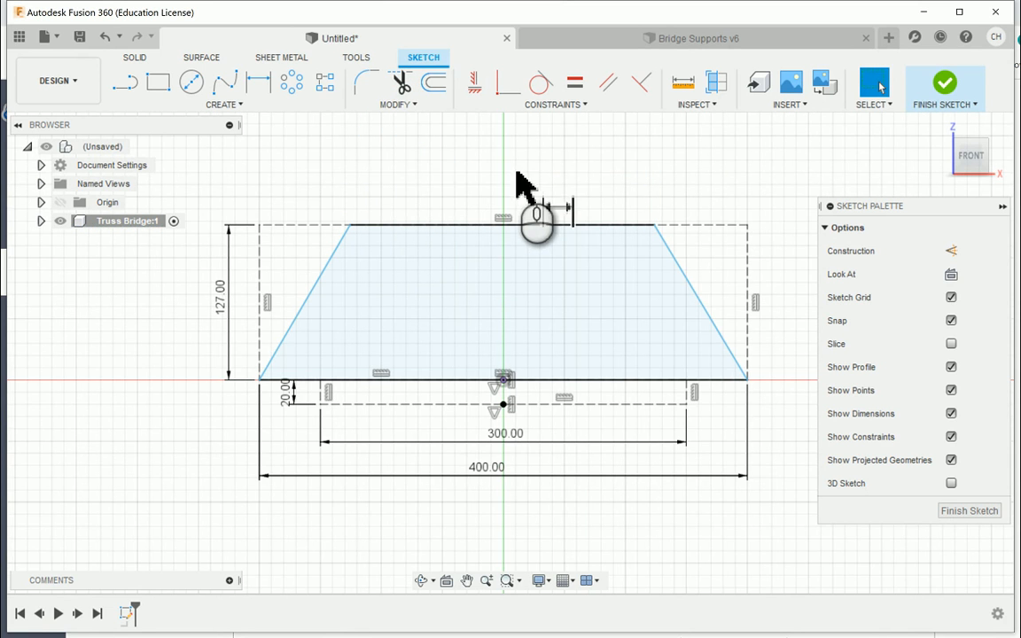
# Dimension the horizontal distance between the trapezoid's upper-right corner and the construction rectangle's upper-right corner at 75 mm
pyautogui.press('d')
pyautogui.click(747, 225)
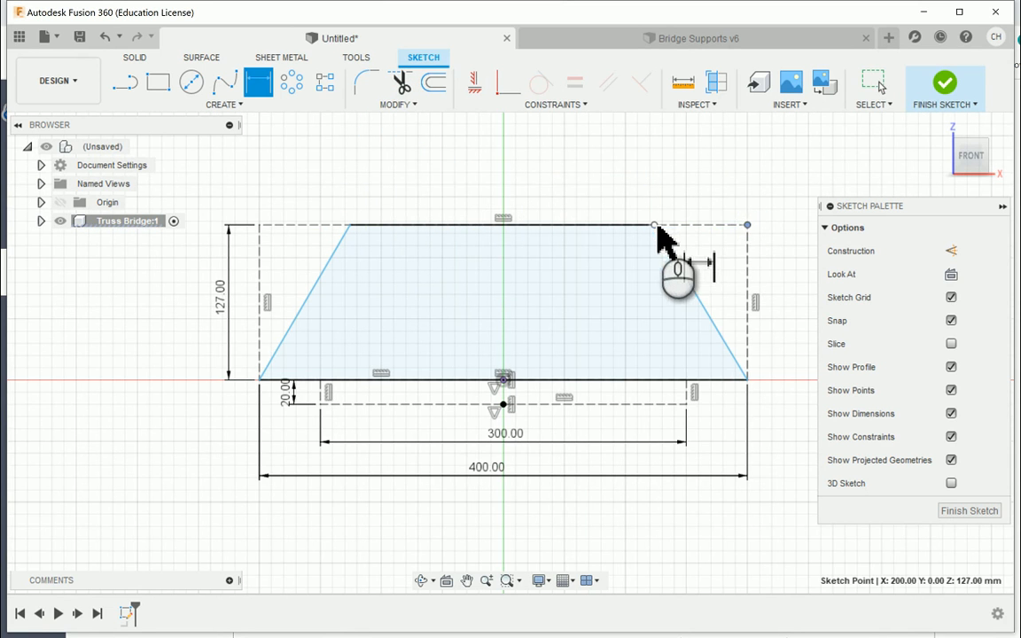
pyautogui.click(656, 226)
pyautogui.click(700, 177)
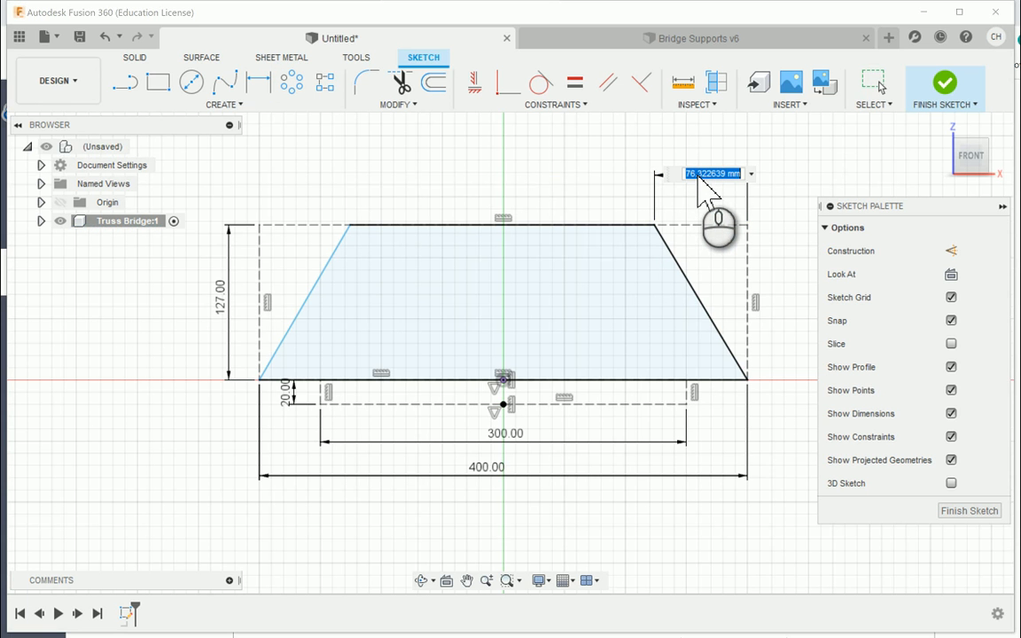
pyautogui.write('75')
pyautogui.press('Return')
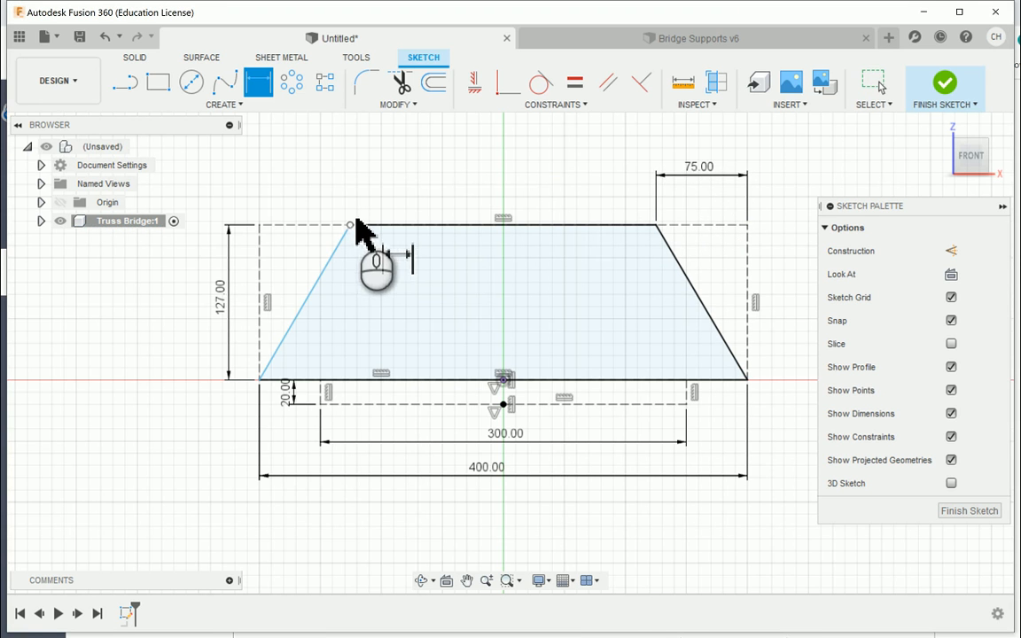
pyautogui.rightClick(414, 192)
pyautogui.click(377, 188)
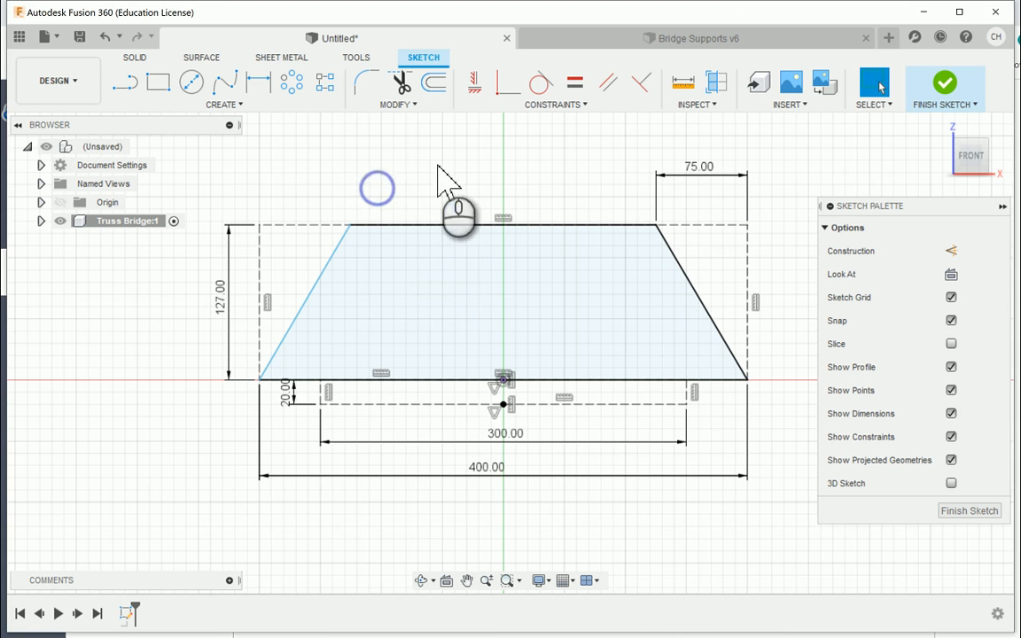
# Apply a Midpoint constraint between the trapezoid's top edge and the construction rectangle's top line to centre it
pyautogui.click(559, 104)
pyautogui.click(487, 241)
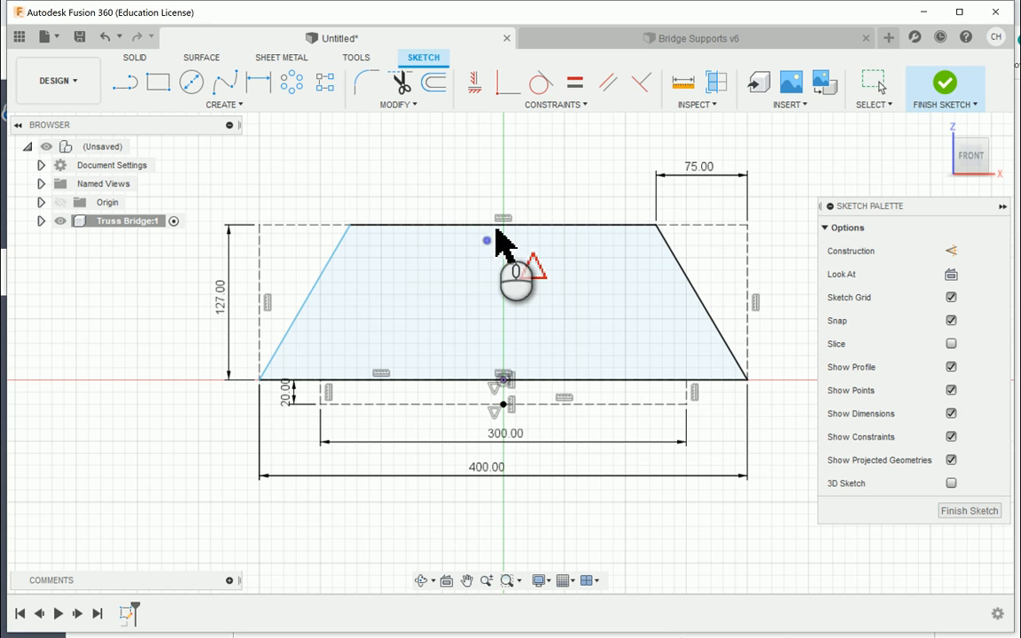
pyautogui.click(476, 226)
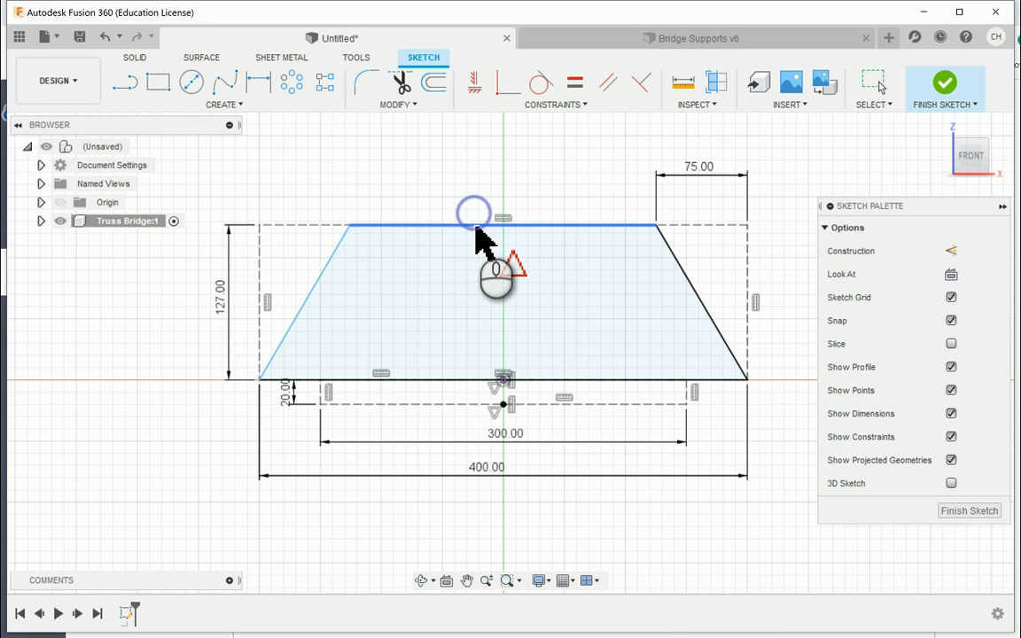
pyautogui.click(477, 227)
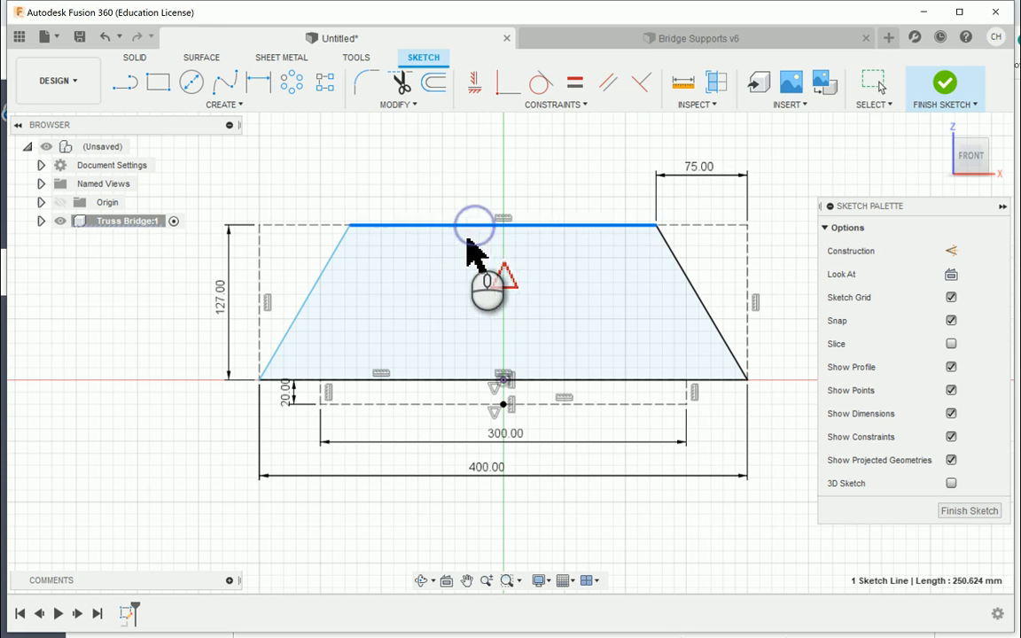
pyautogui.click(313, 232)
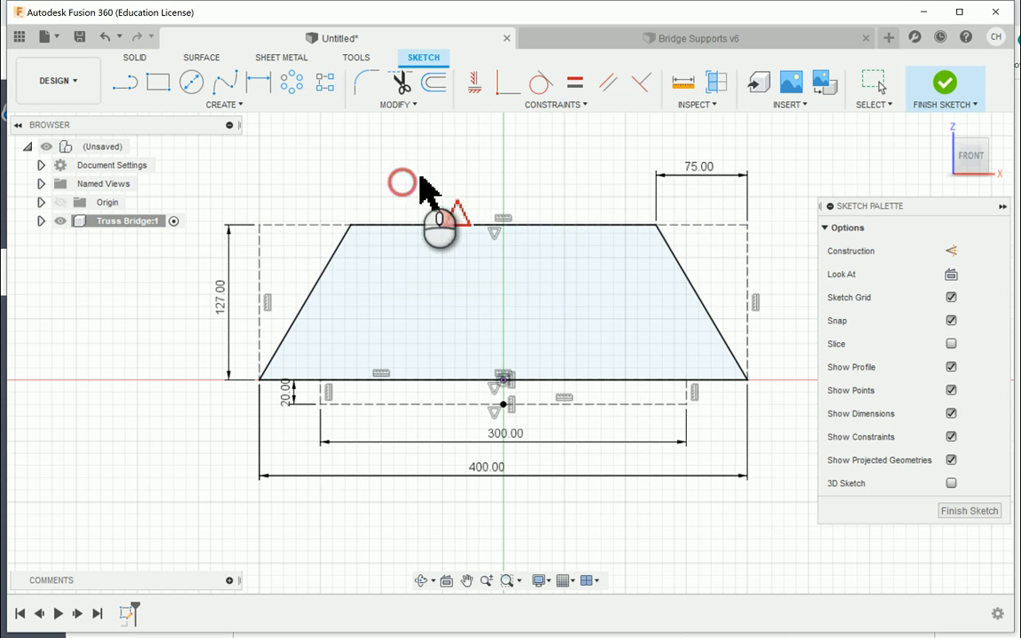
pyautogui.rightClick(424, 186)
pyautogui.click(372, 173)
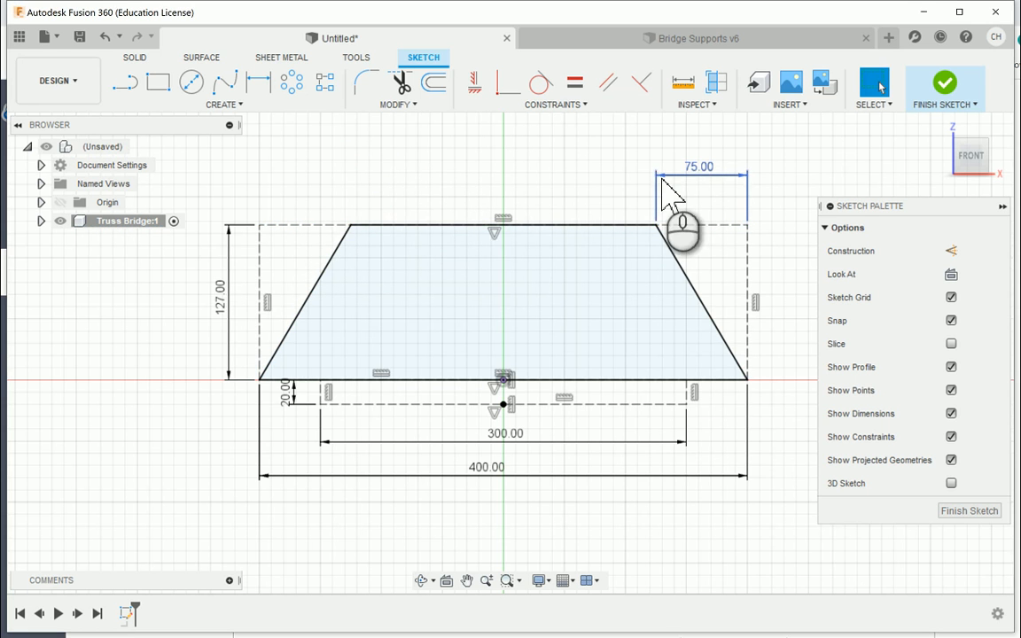
# Try to dimension the horizontal distance between the upper-left corners of the construction rectangle and the trapezoid
pyautogui.click(258, 81)
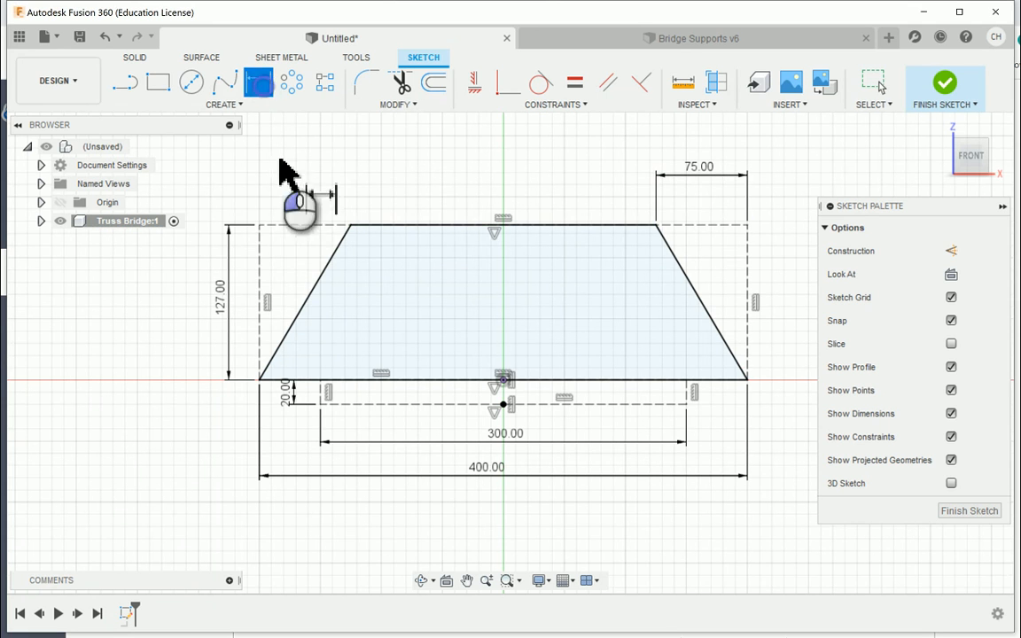
pyautogui.click(261, 226)
pyautogui.click(351, 227)
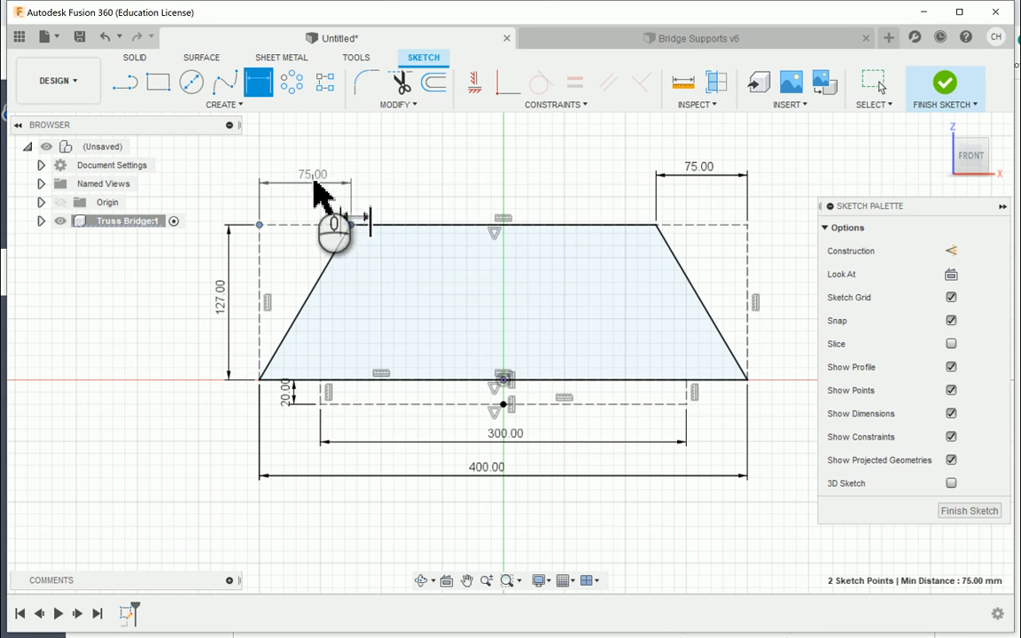
pyautogui.click(316, 183)
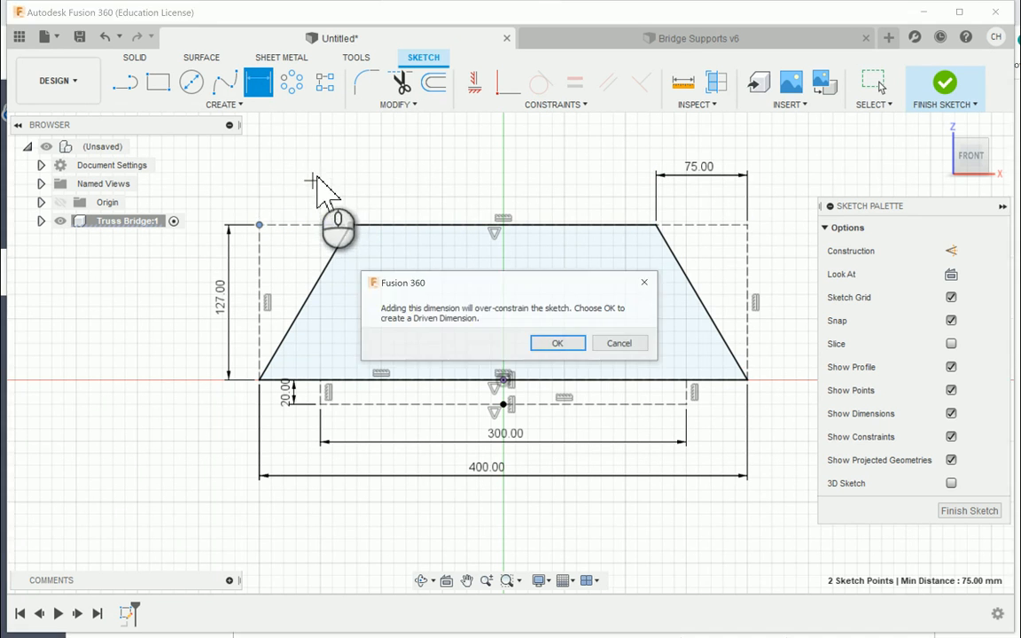
pyautogui.click(636, 348)
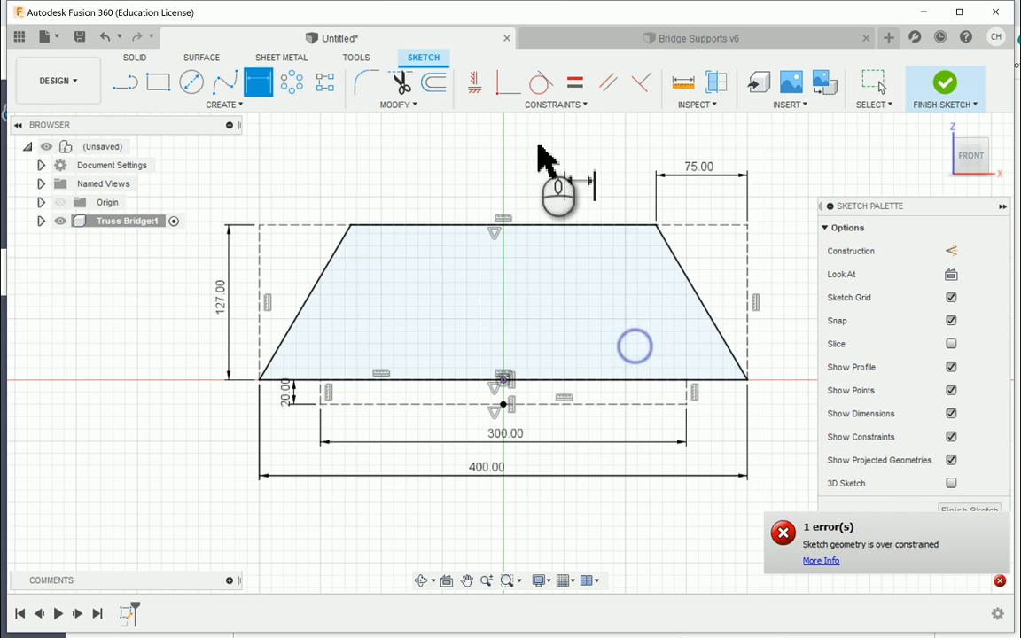
pyautogui.rightClick(559, 172)
pyautogui.click(503, 168)
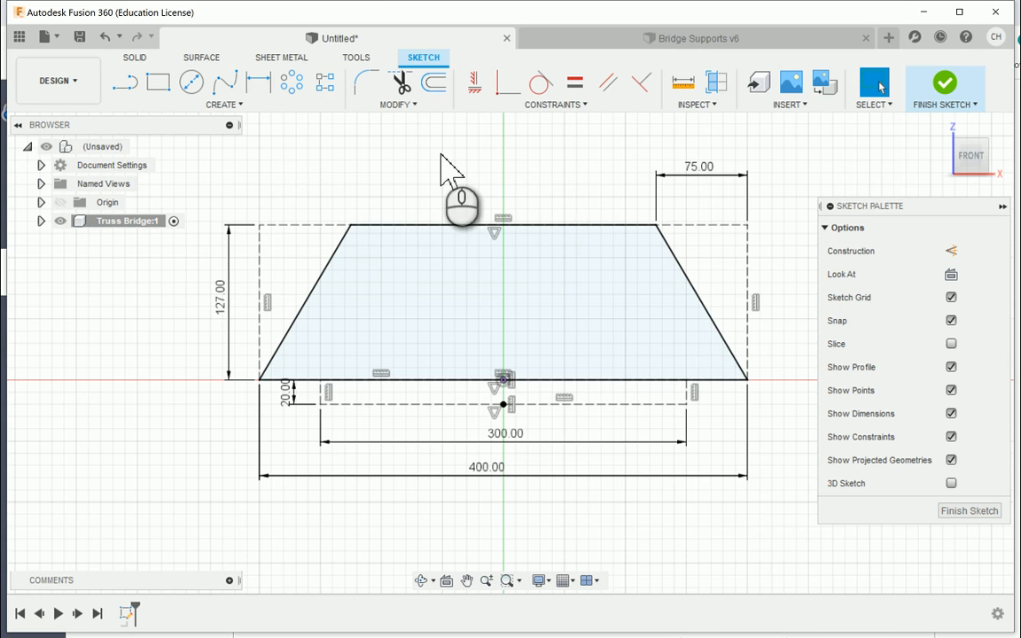
# Offset the whole trapezoid outline inward by 0.25 in using chain selection
pyautogui.click(419, 105)
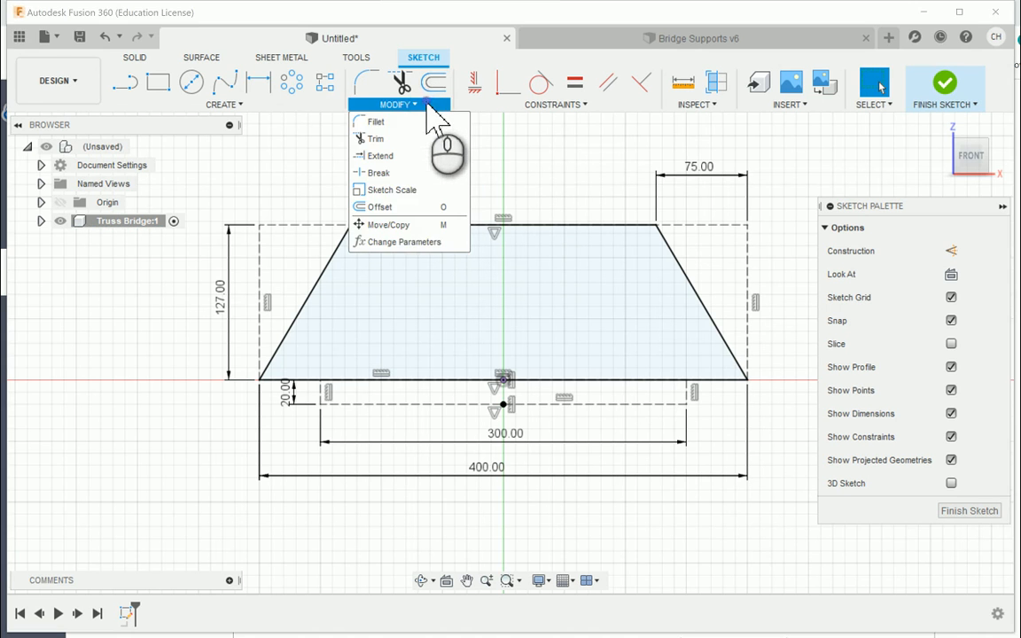
pyautogui.click(399, 207)
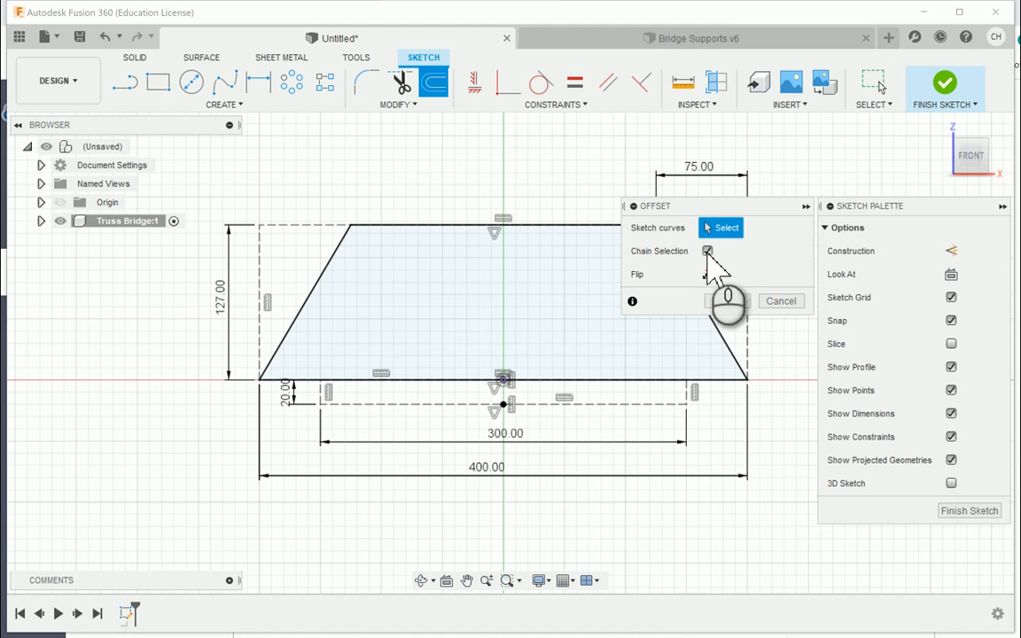
pyautogui.click(326, 270)
pyautogui.click(325, 269)
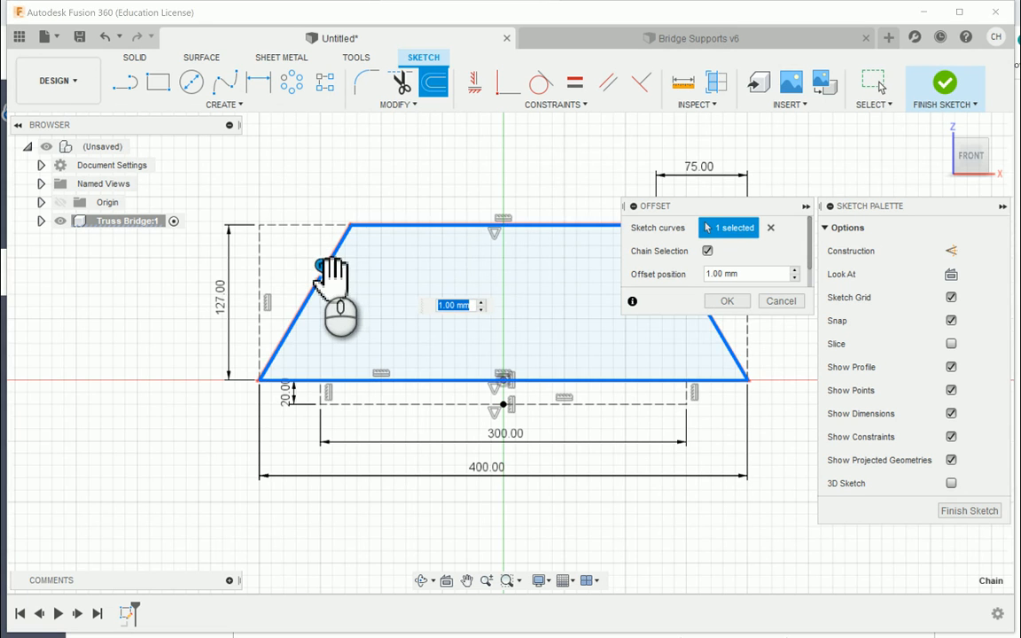
pyautogui.scroll(3, 322, 266)
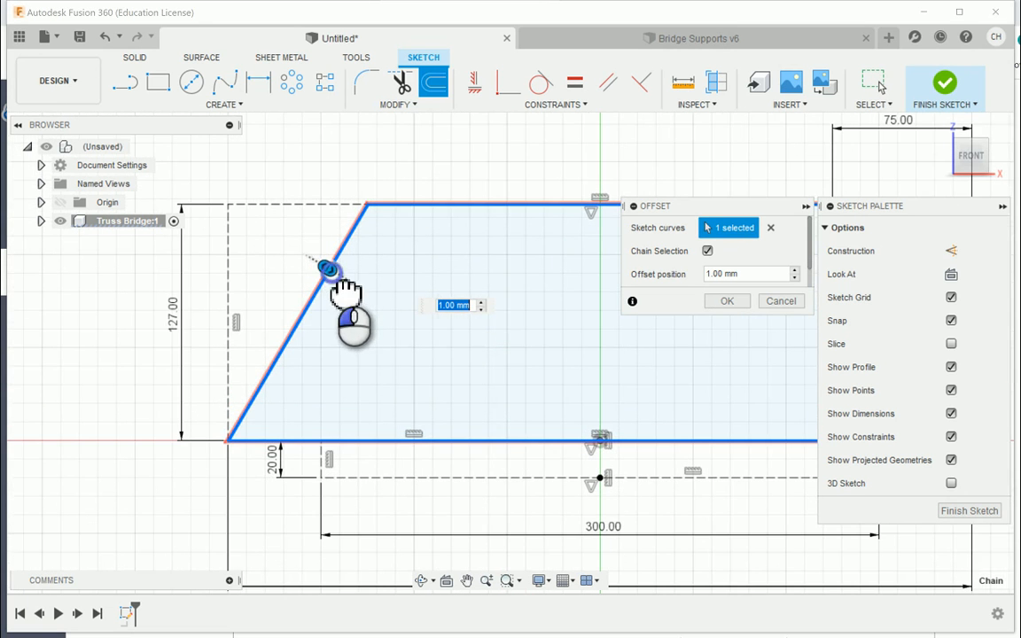
pyautogui.moveTo(330, 271); pyautogui.dragTo(344, 273)
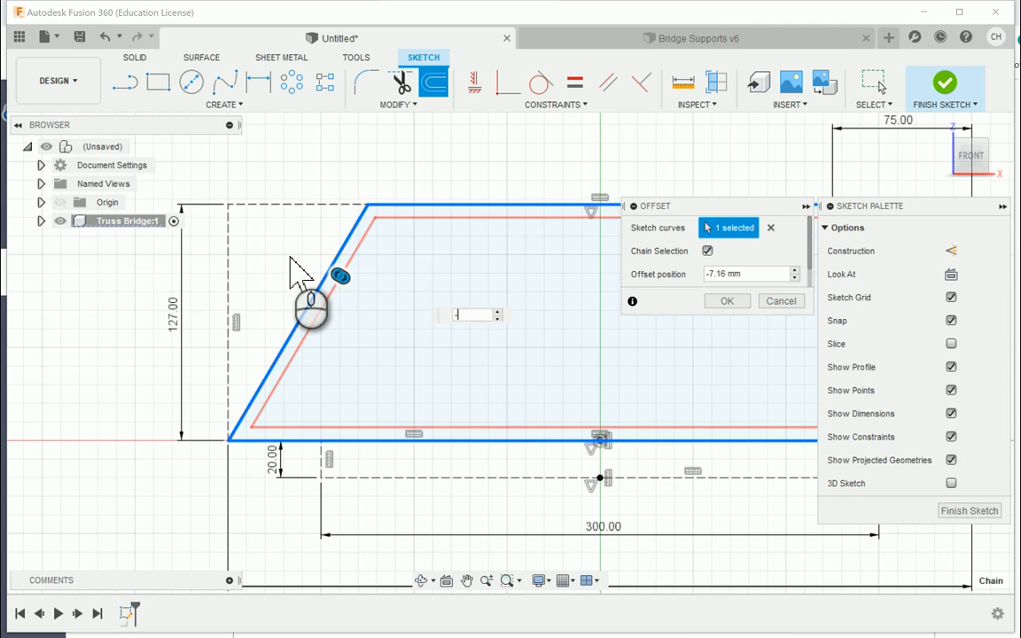
pyautogui.write('.25')
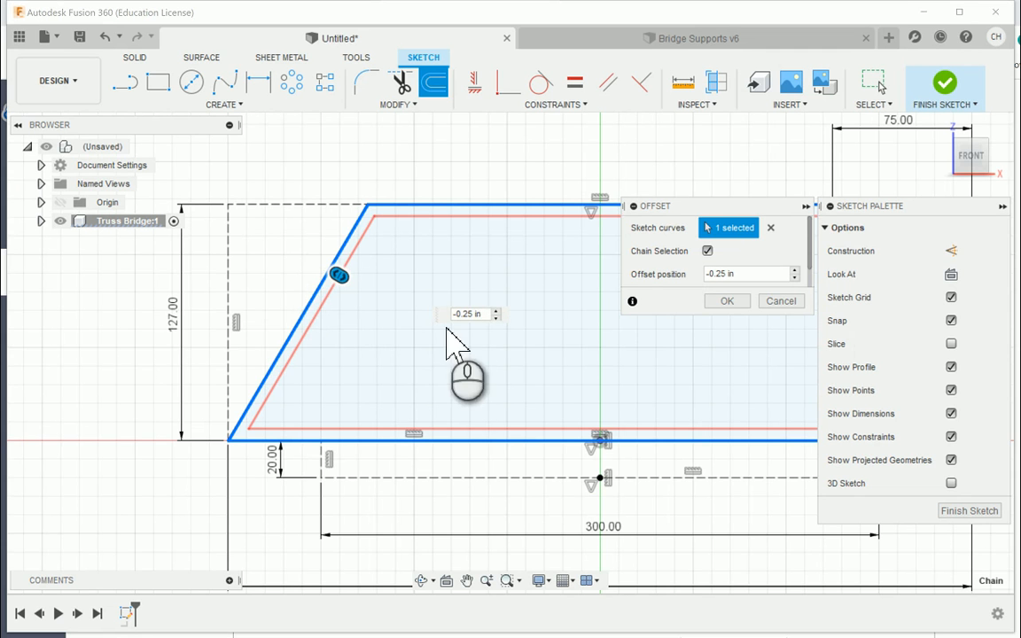
pyautogui.click(726, 303)
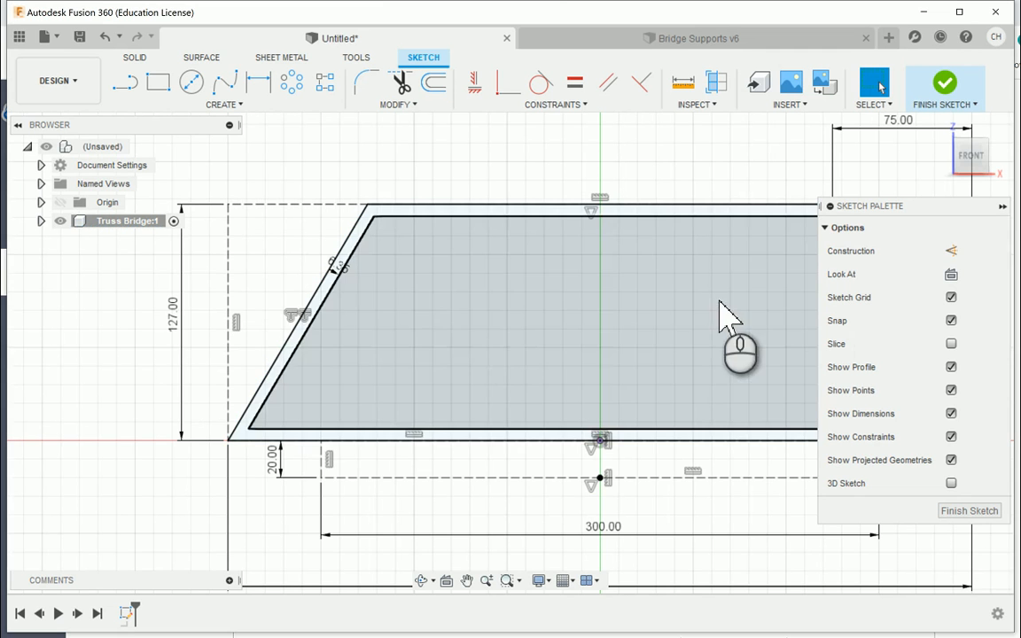
# Draw a vertical centre line from the midpoint of the trapezoid's outer top edge to the midpoint of the lower construction rectangle's bottom line
pyautogui.scroll(2, 333, 266)
pyautogui.scroll(1, 330, 266)
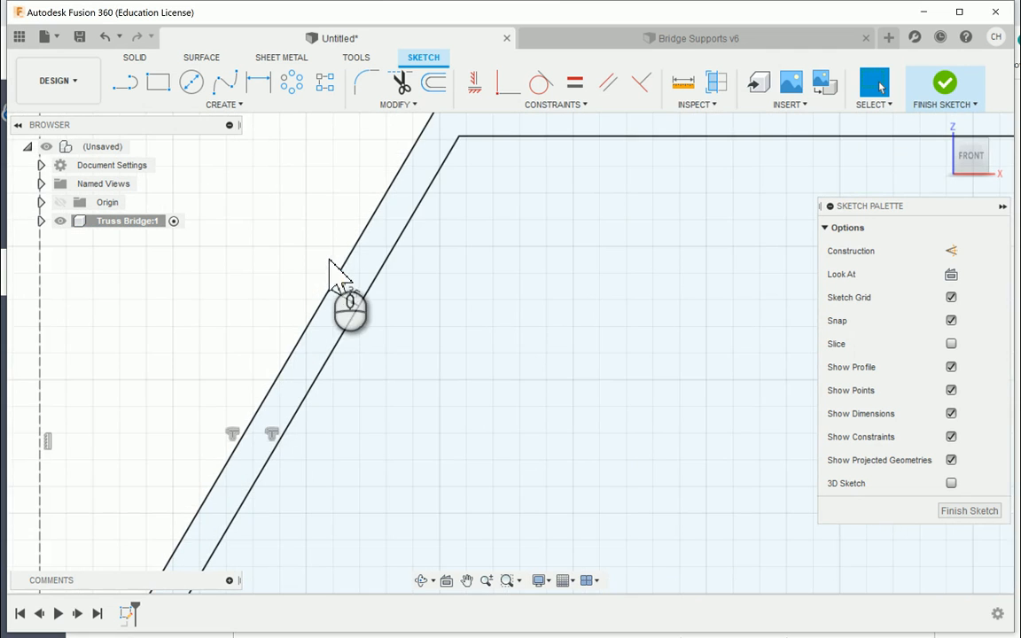
pyautogui.scroll(-3, 355, 310)
pyautogui.scroll(-2, 352, 305)
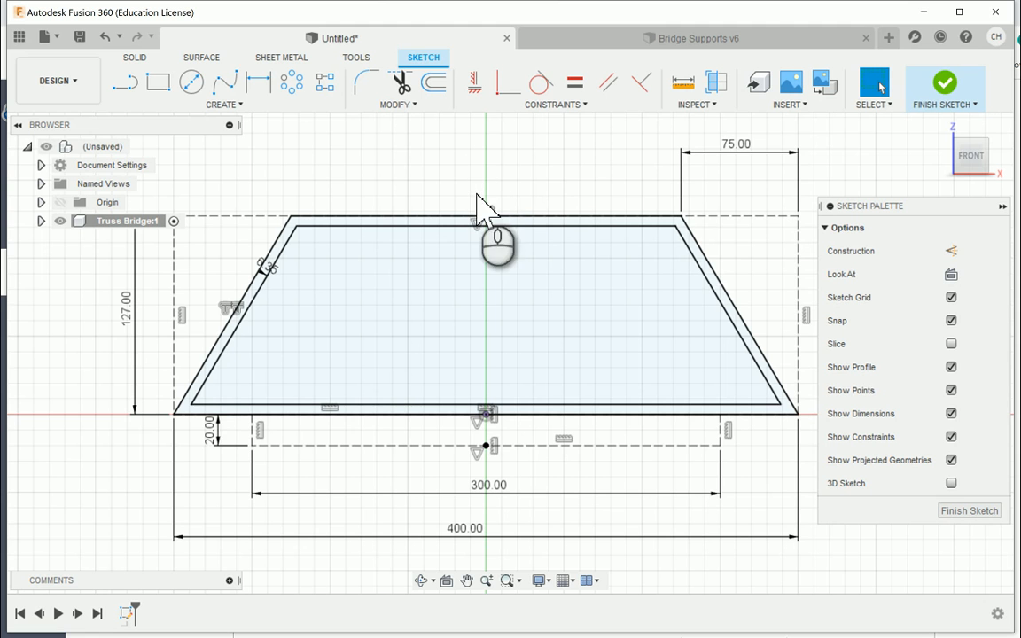
pyautogui.click(128, 86)
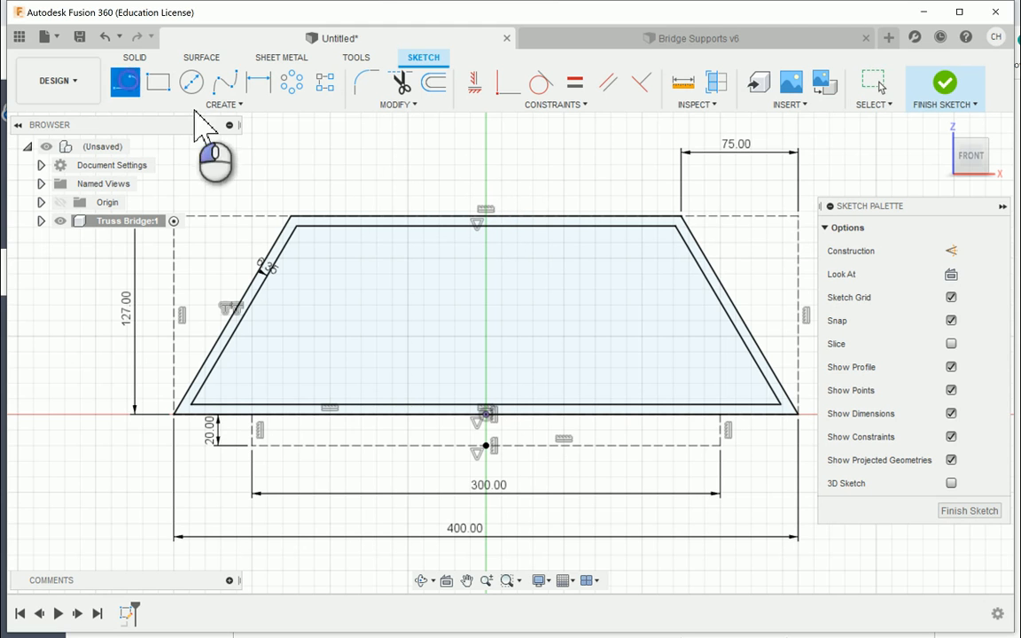
pyautogui.click(486, 214)
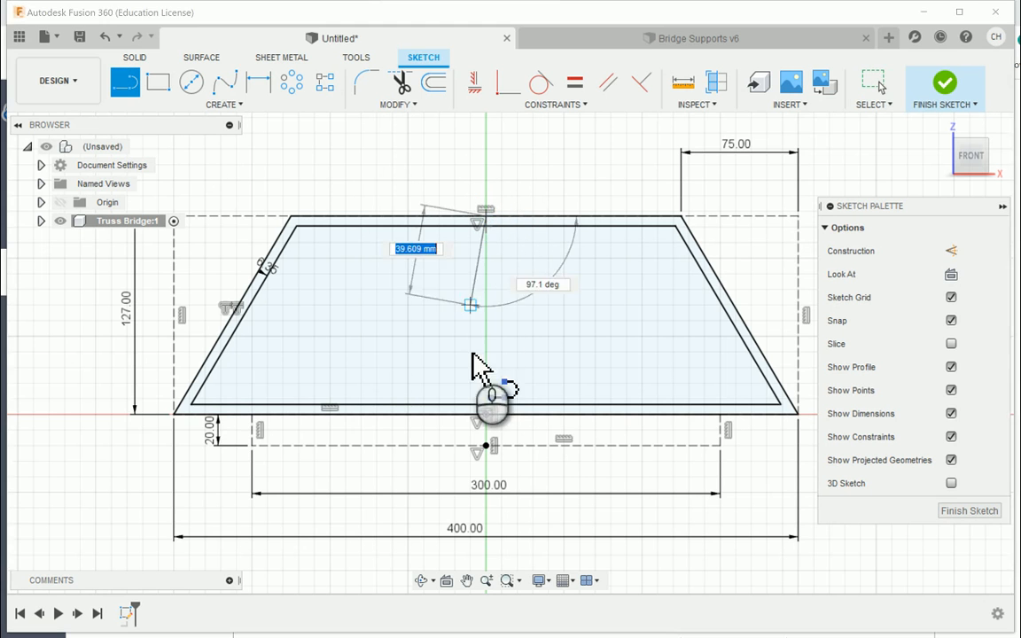
pyautogui.click(486, 444)
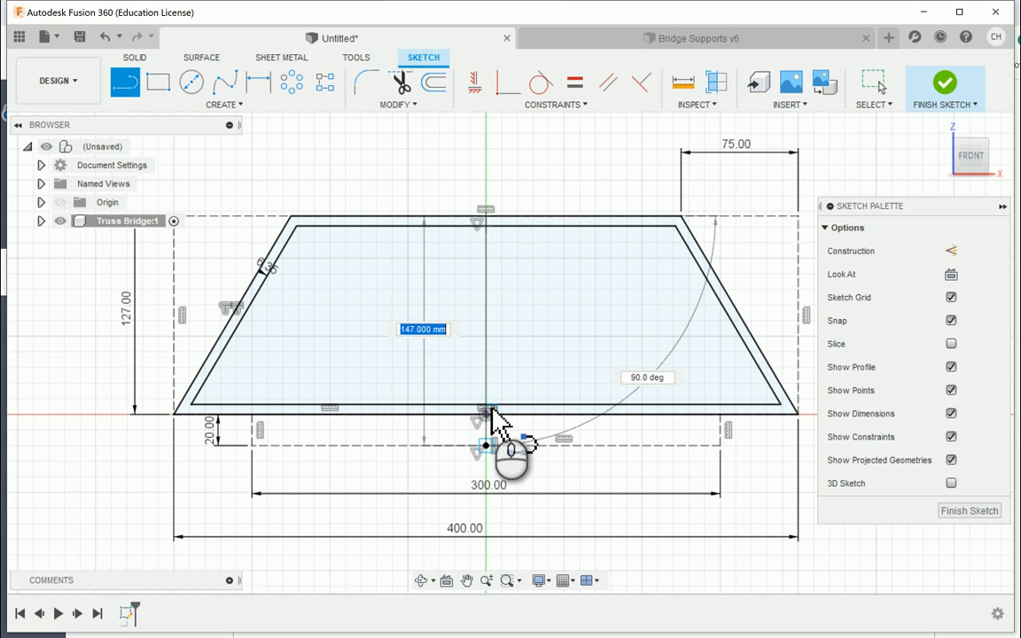
pyautogui.rightClick(519, 166)
pyautogui.click(536, 234)
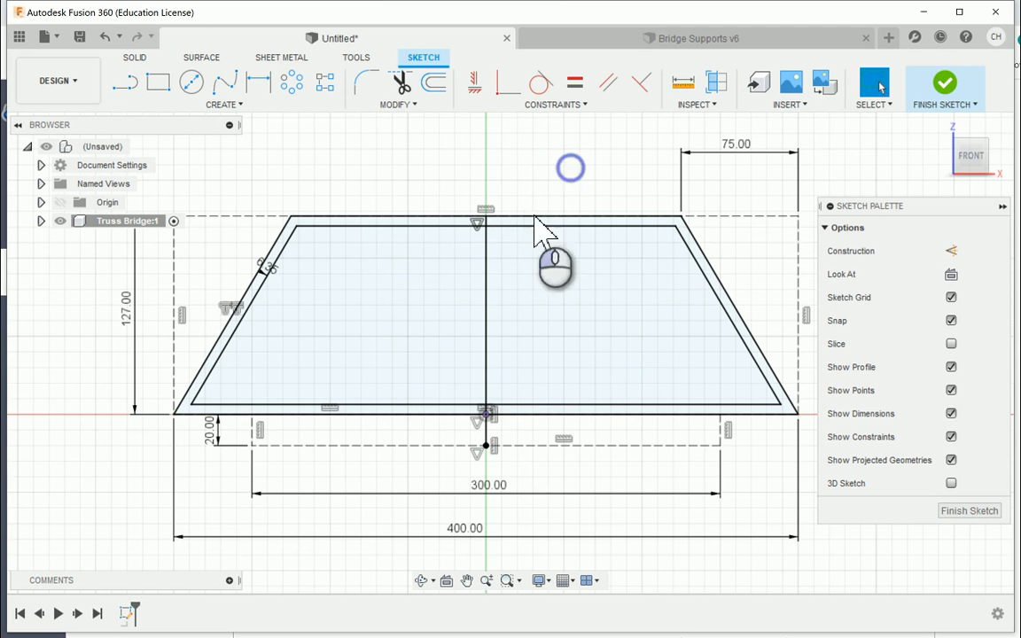
# Convert the vertical centre line to construction geometry
pyautogui.click(488, 310)
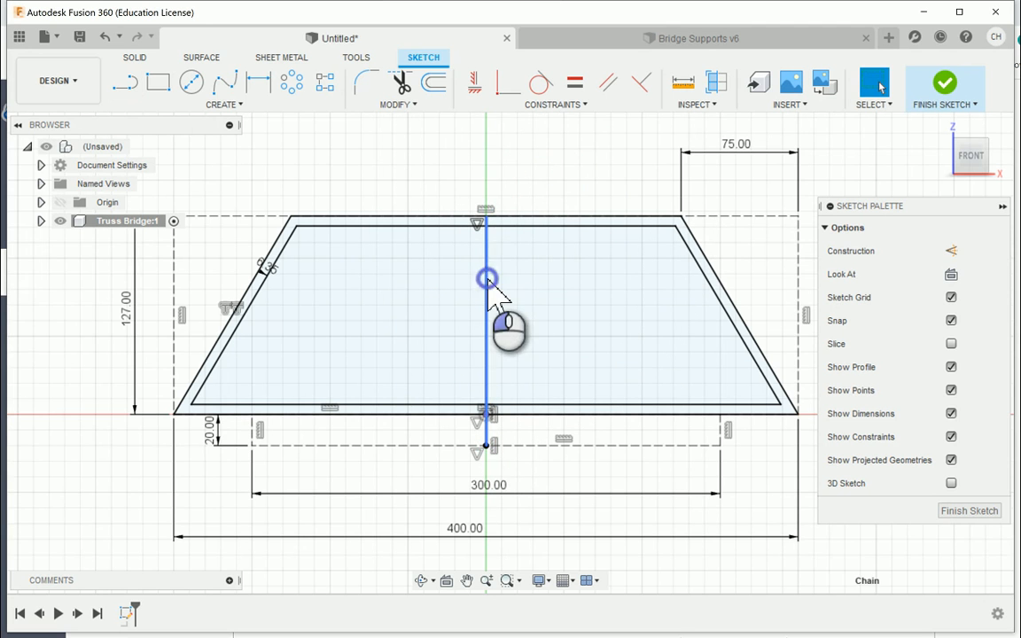
pyautogui.click(952, 251)
pyautogui.click(602, 175)
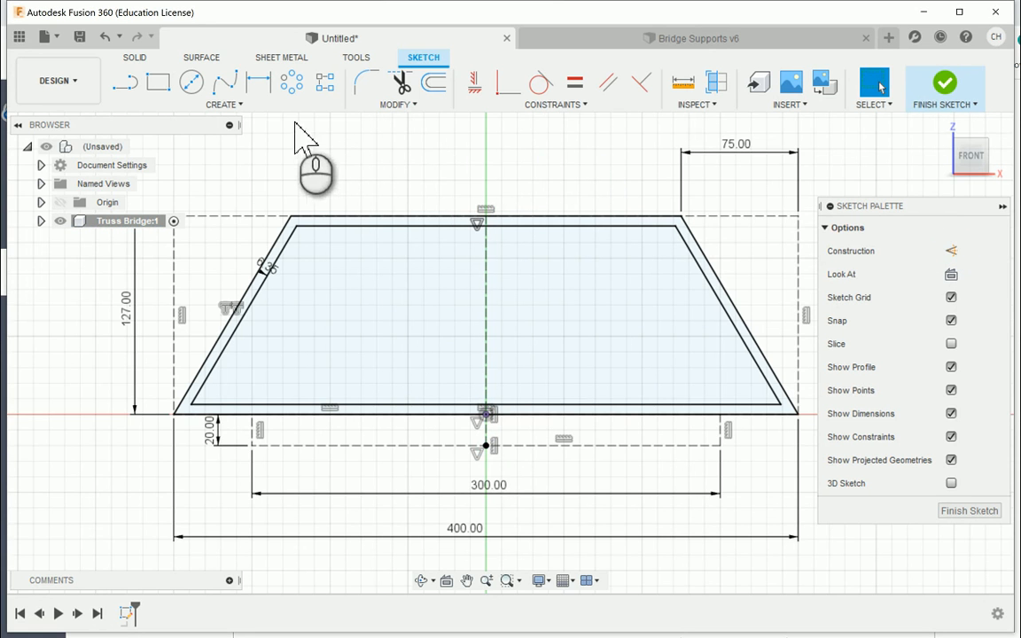
# Draw a vertical line just left of the centre line, spanning from the inner trapezoid's top edge to its bottom edge
pyautogui.click(129, 88)
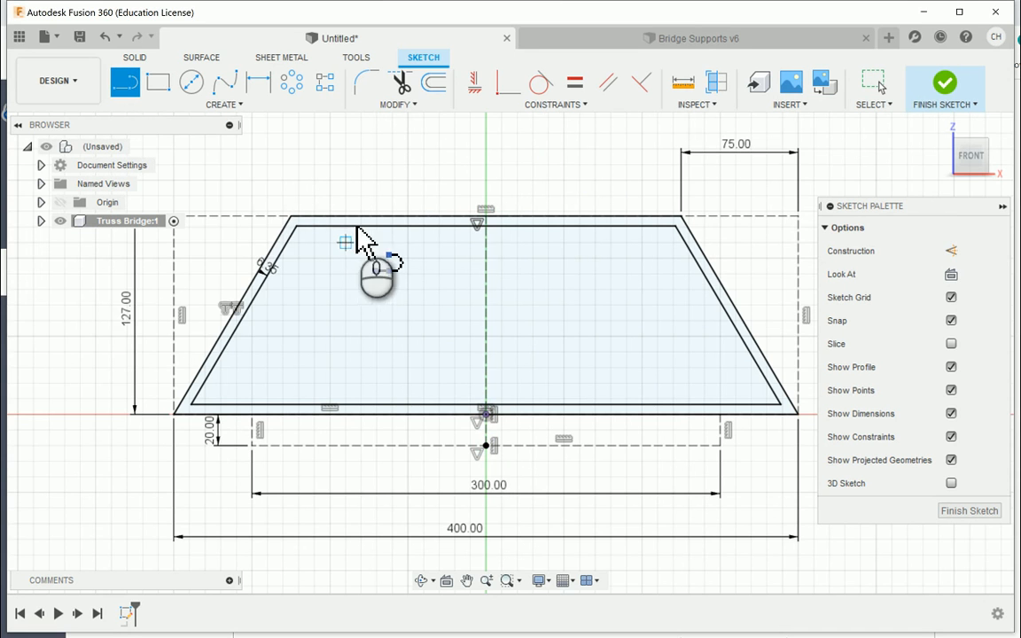
pyautogui.scroll(5, 478, 241)
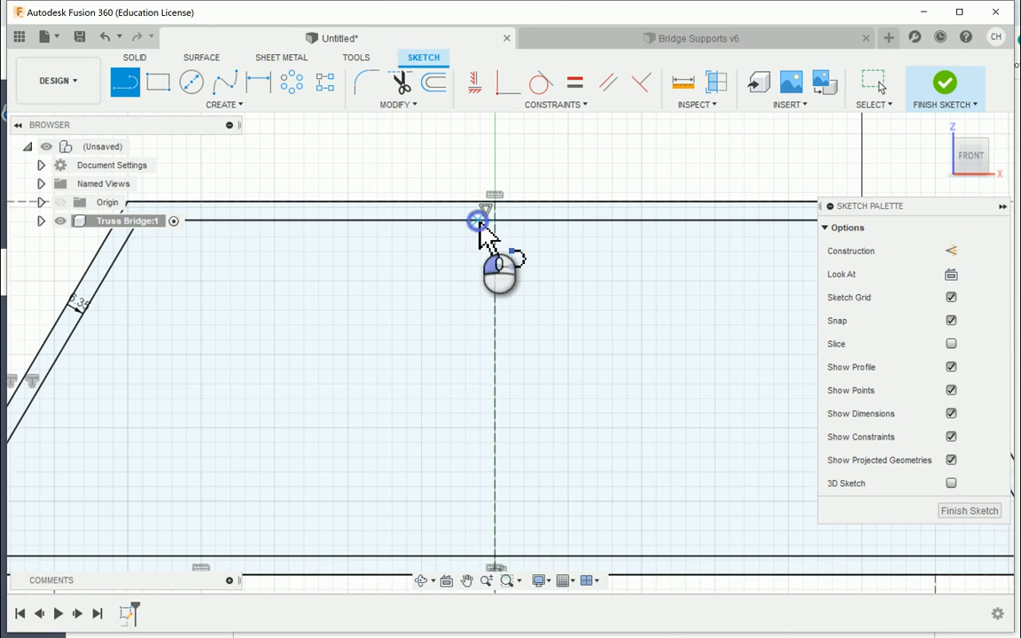
pyautogui.click(478, 220)
pyautogui.moveTo(475, 485); pyautogui.dragTo(498, 435, button='middle')
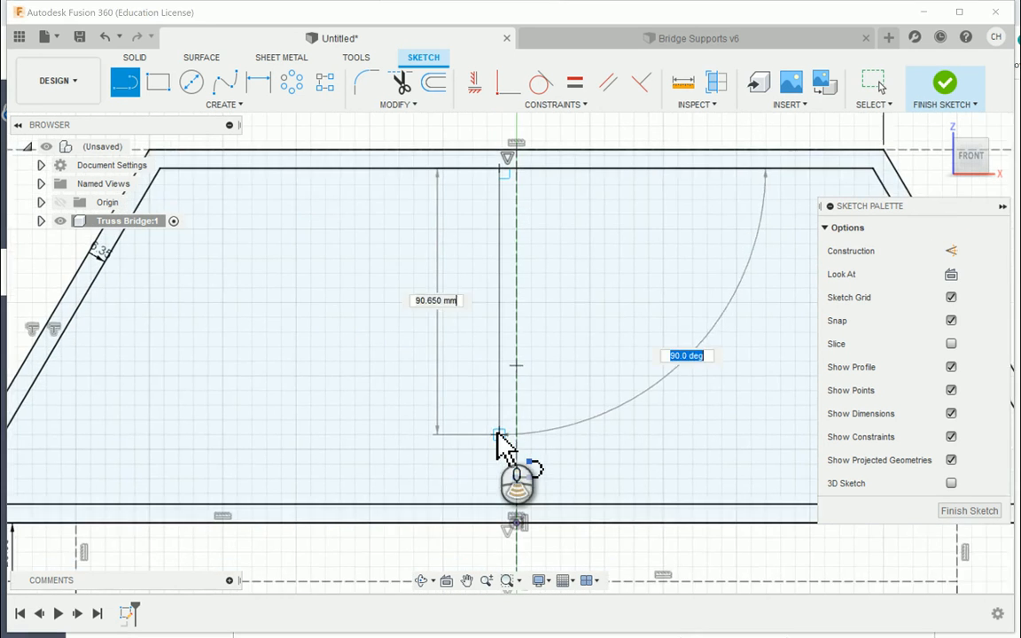
pyautogui.scroll(-2, 499, 444)
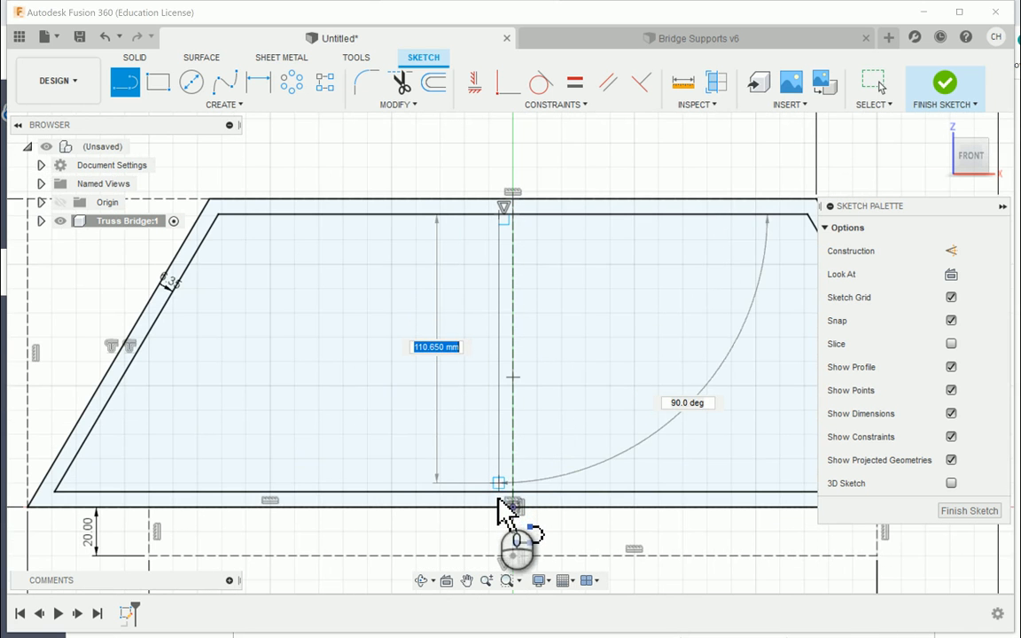
pyautogui.scroll(-2, 502, 479)
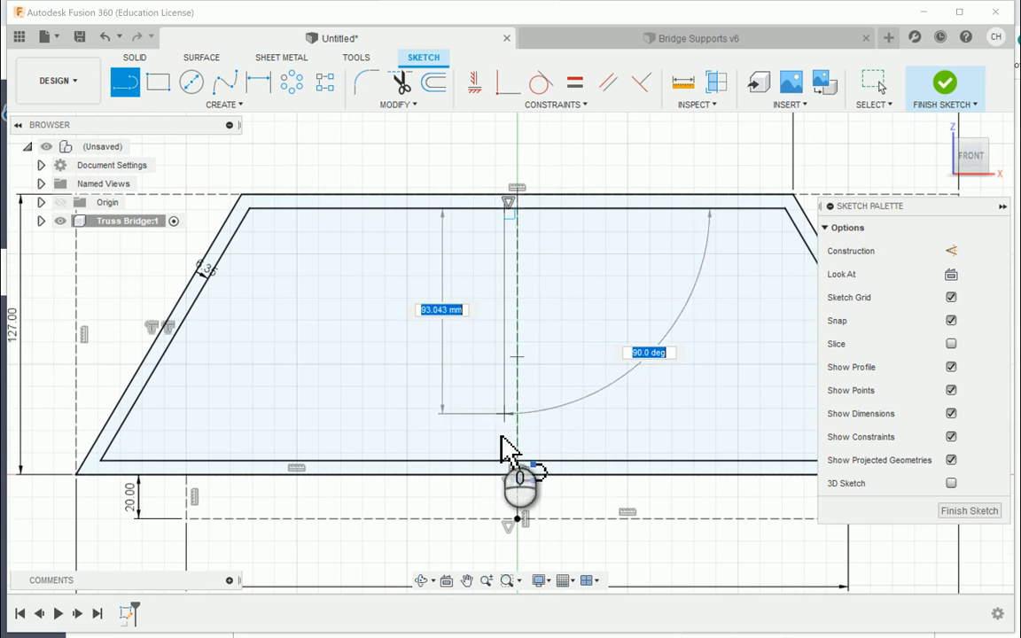
pyautogui.click(502, 457)
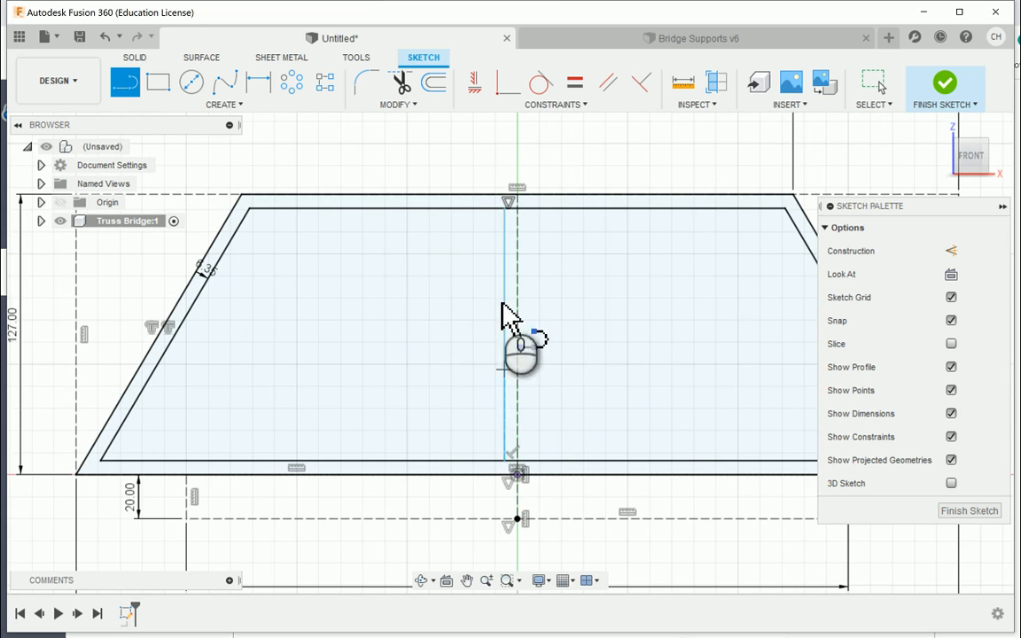
pyautogui.rightClick(451, 278)
pyautogui.click(491, 277)
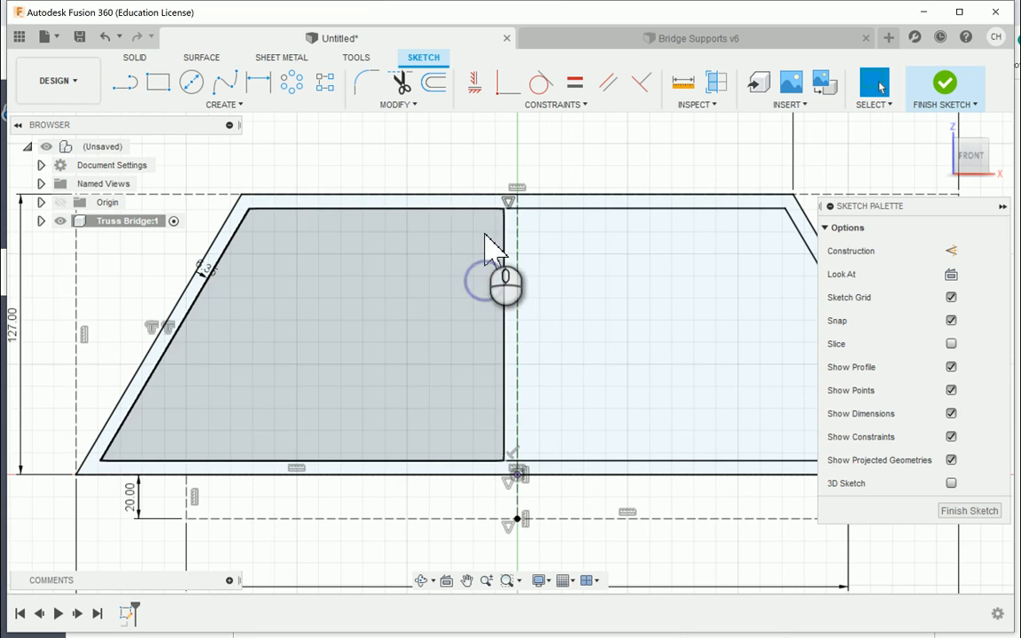
# Dimension the distance between the new vertical line and the construction centre line as 0.25 in /2
pyautogui.press('d')
pyautogui.click(505, 234)
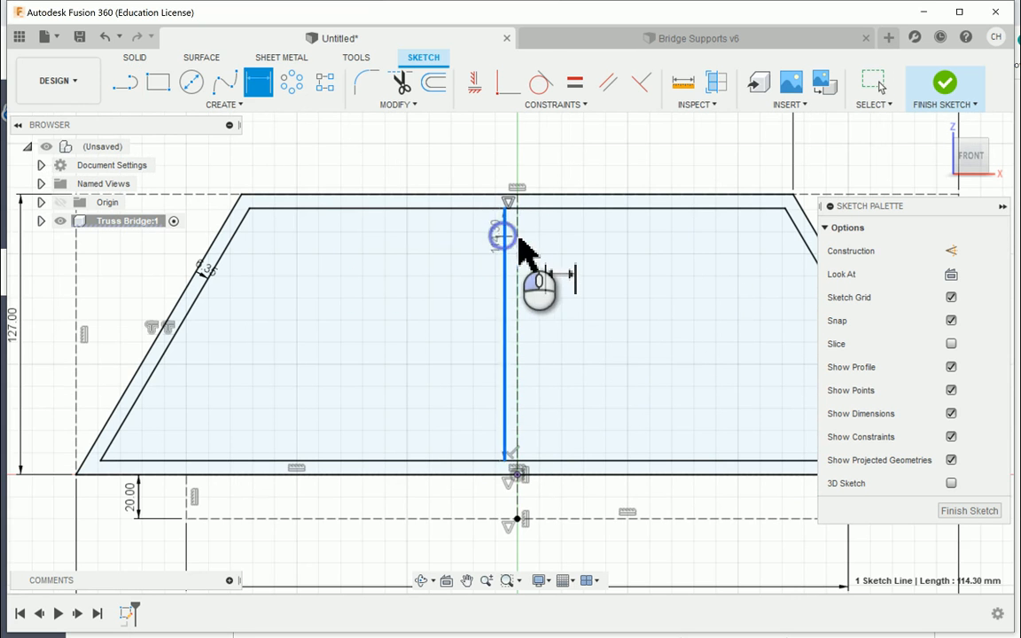
pyautogui.click(518, 237)
pyautogui.click(509, 164)
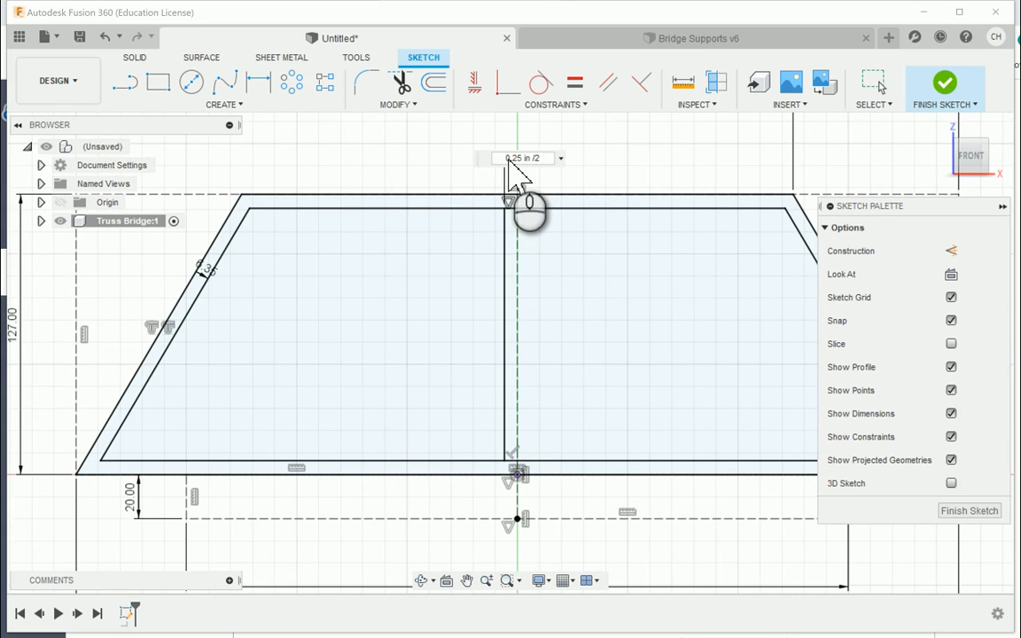
pyautogui.write('0.25 in /2')
pyautogui.press('Return')
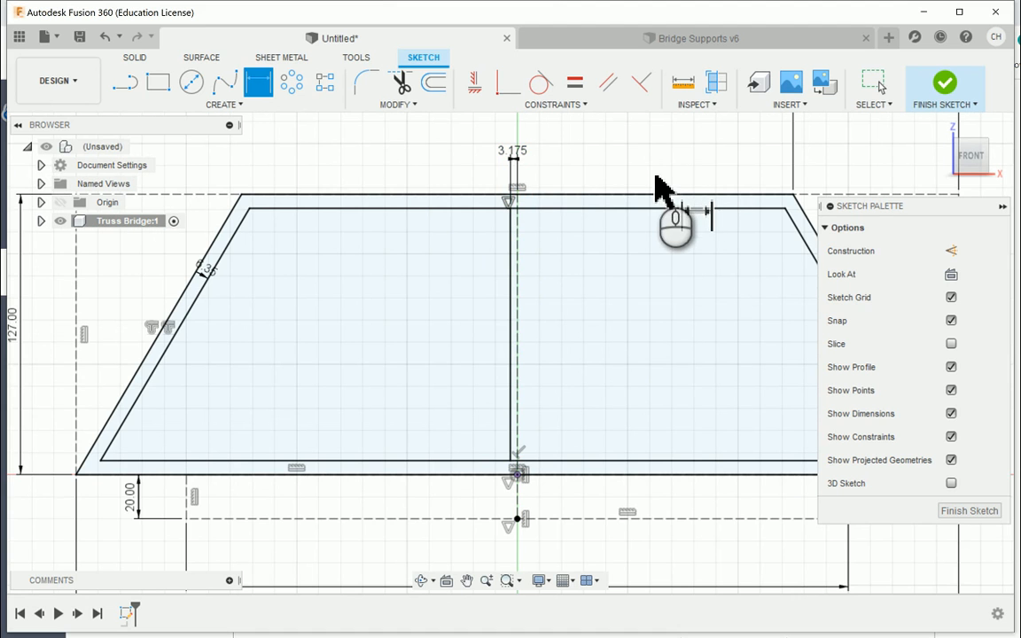
# Draw a diagonal from the inner trapezoid's upper-left corner to the lower end of the solid vertical line, and make it construction geometry
pyautogui.click(128, 85)
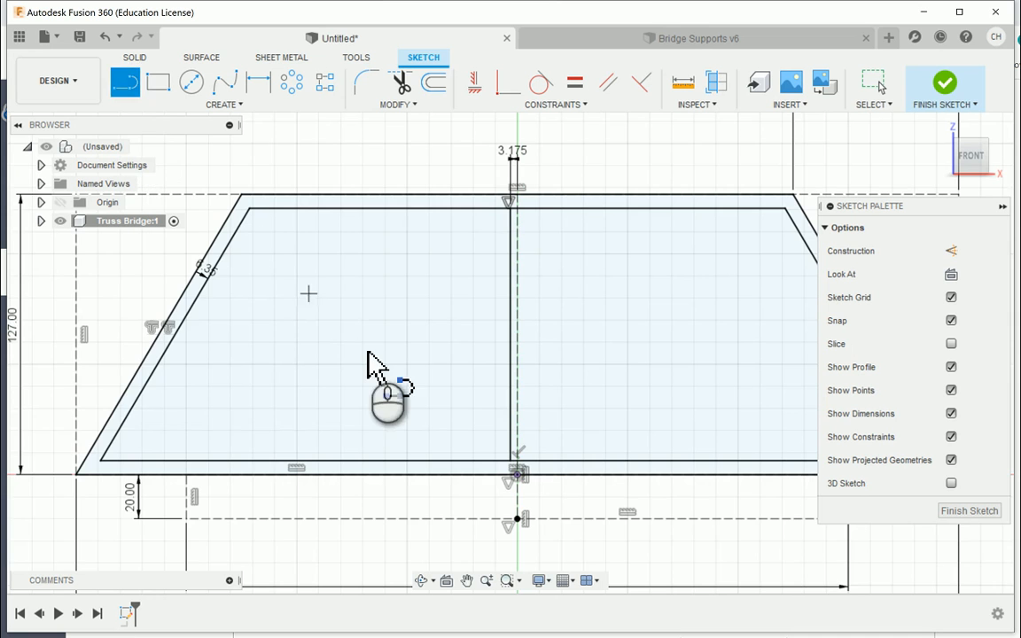
pyautogui.moveTo(443, 363); pyautogui.dragTo(444, 363, button='middle')
pyautogui.moveTo(367, 348); pyautogui.dragTo(440, 347, button='middle')
pyautogui.scroll(1, 440, 347)
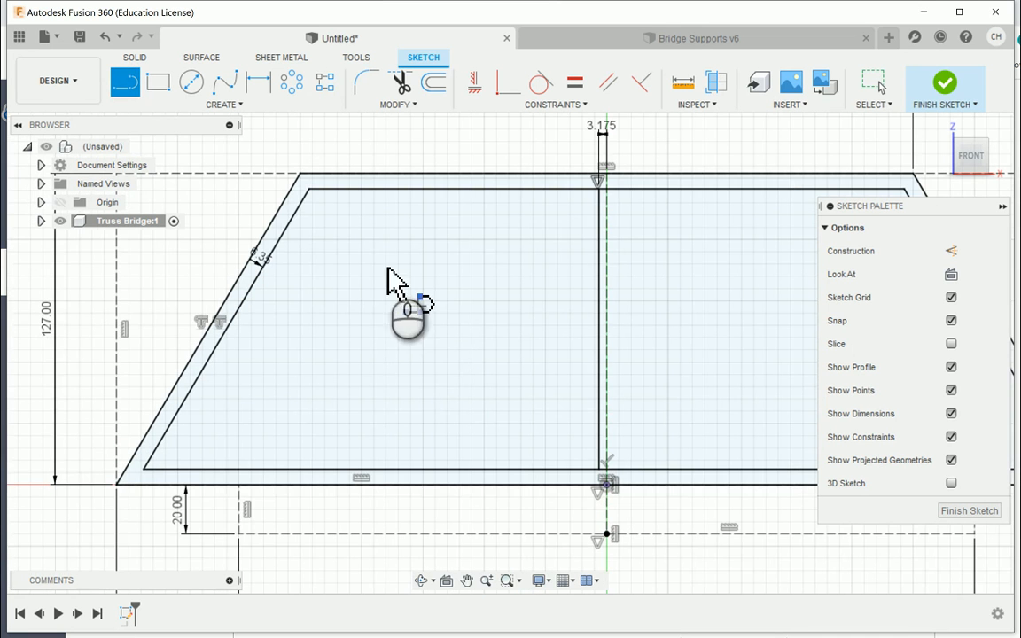
pyautogui.scroll(1, 309, 204)
pyautogui.click(310, 188)
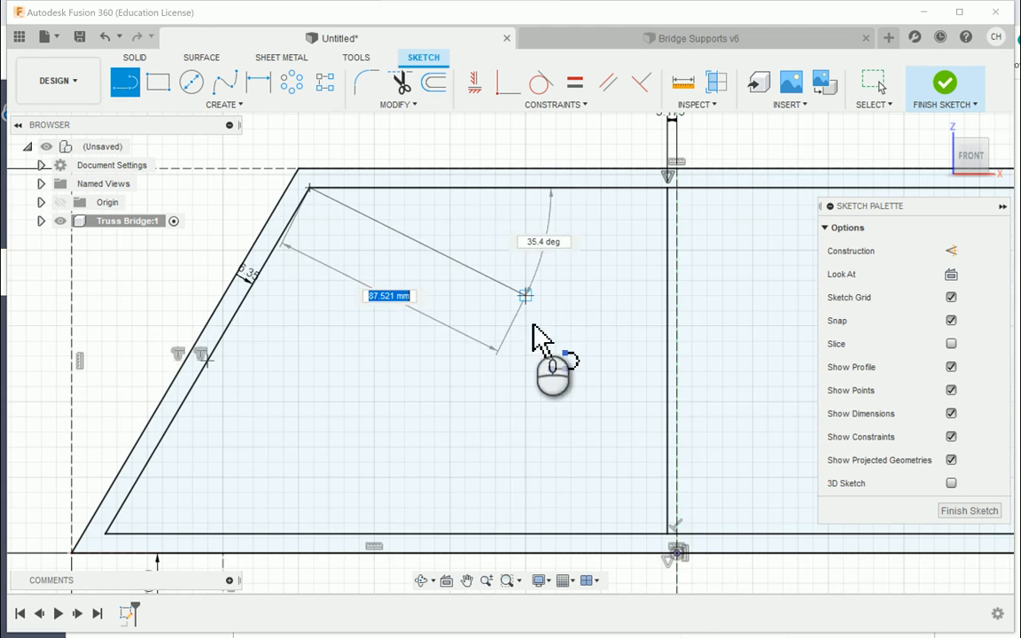
pyautogui.moveTo(655, 522); pyautogui.dragTo(634, 412, button='middle')
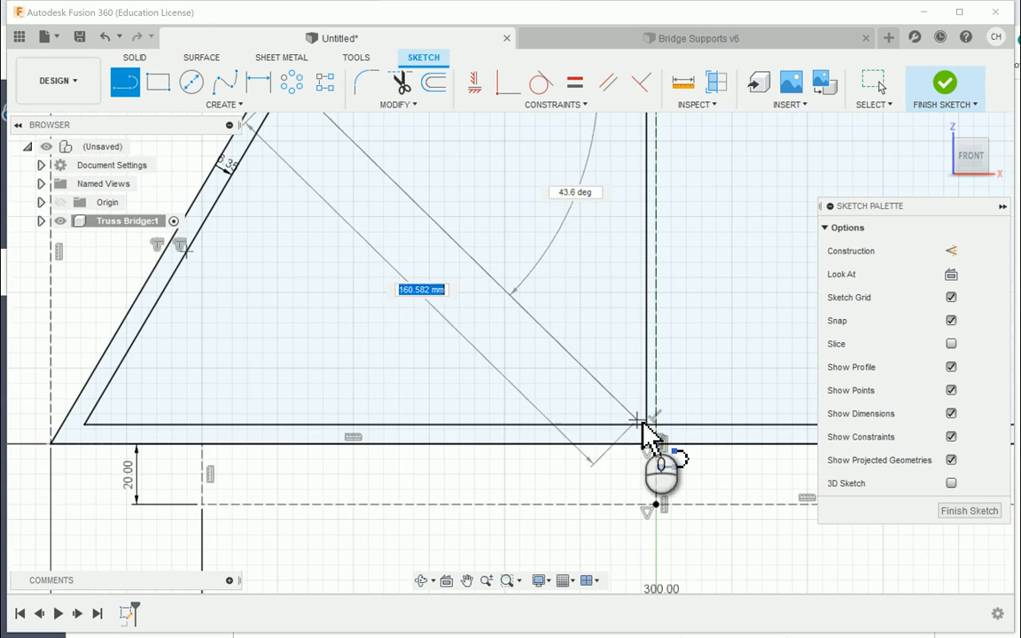
pyautogui.doubleClick(646, 424)
pyautogui.press('l')
pyautogui.scroll(-2, 476, 432)
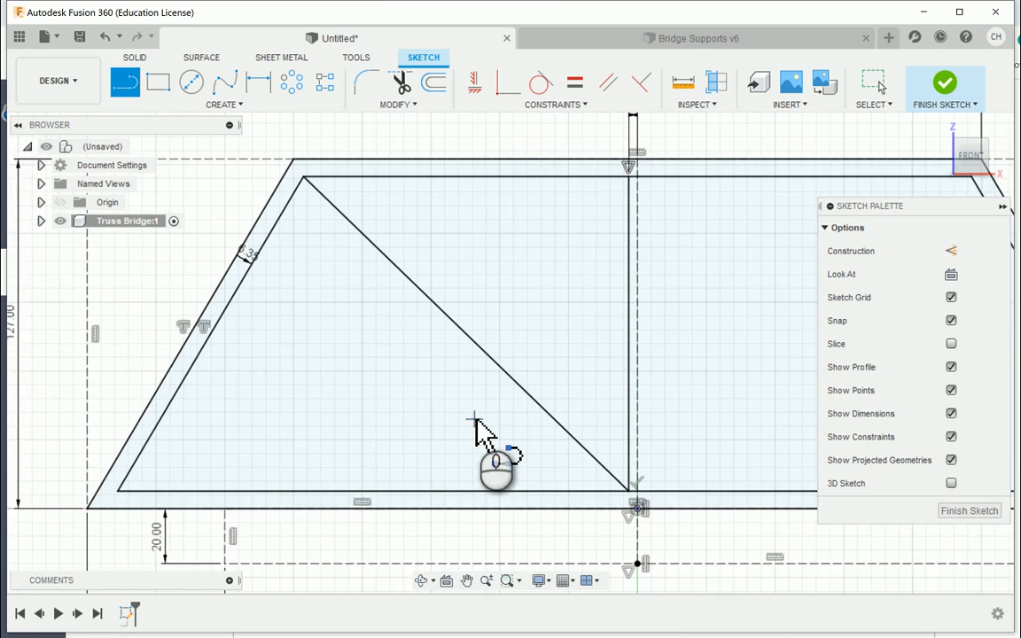
pyautogui.press('Escape')
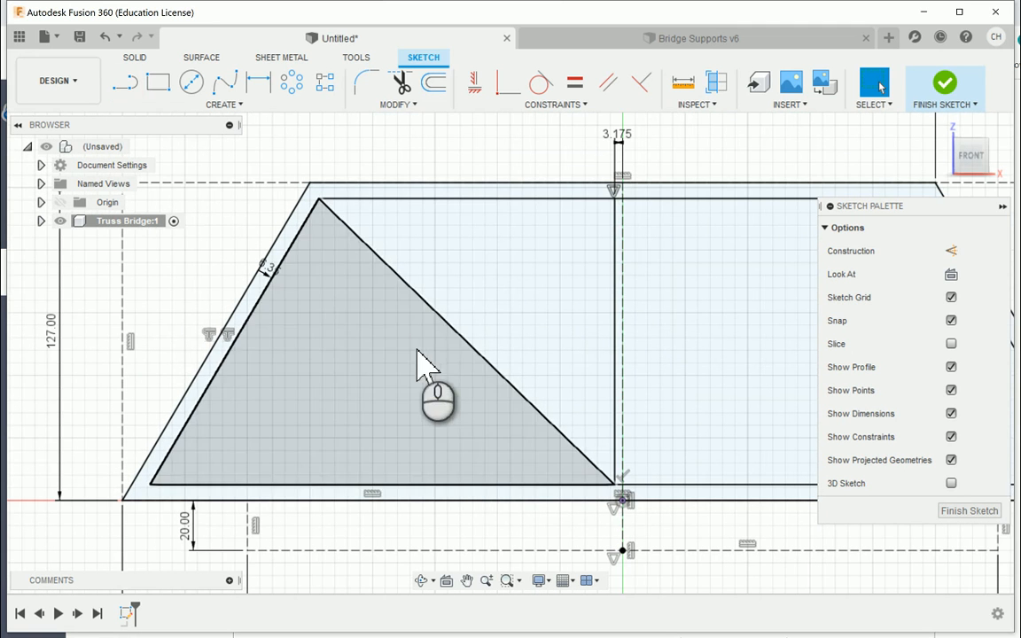
pyautogui.click(398, 277)
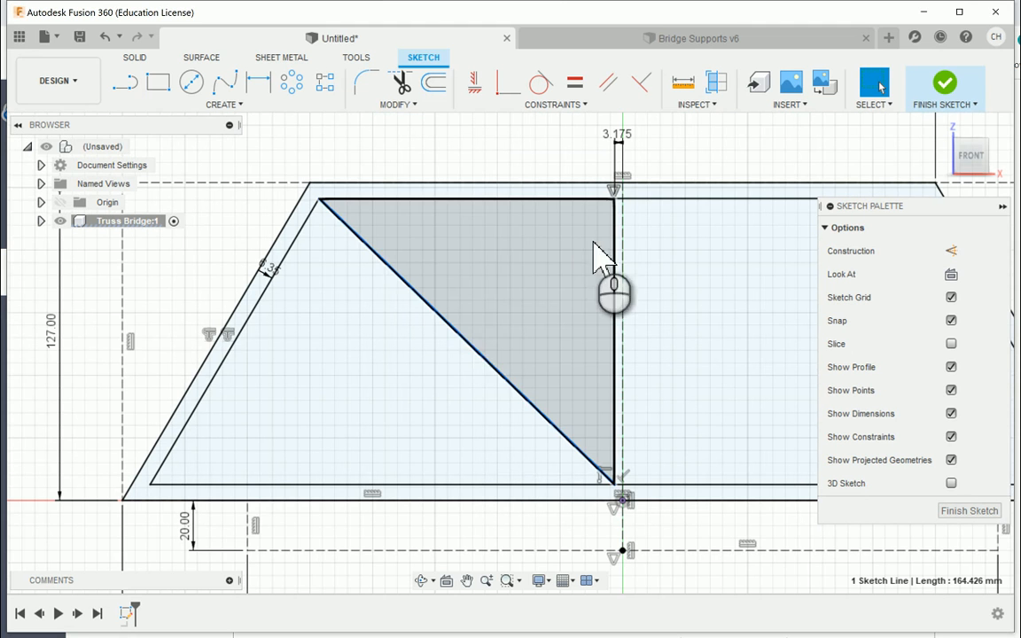
pyautogui.click(472, 143)
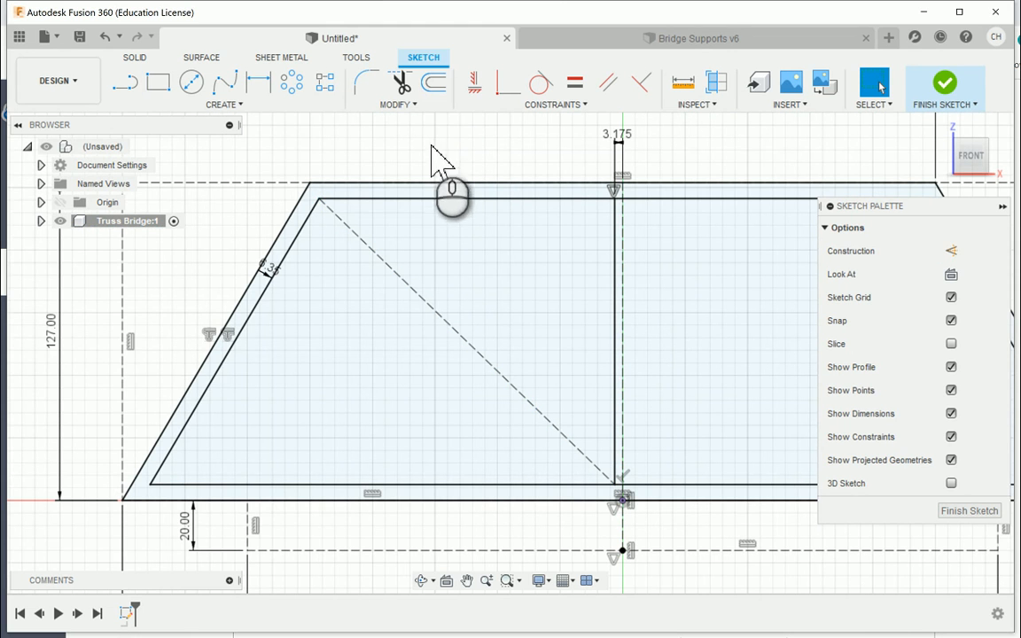
# Offset the construction diagonal by 3.175 mm to each side to form the edges of the diagonal member
pyautogui.click(434, 84)
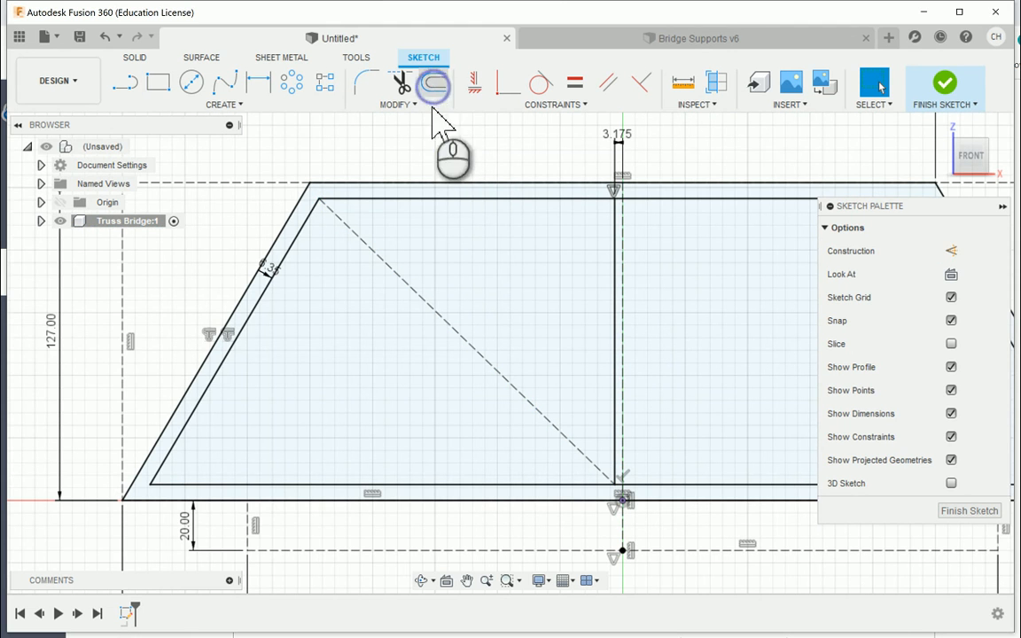
pyautogui.click(385, 259)
pyautogui.moveTo(384, 260); pyautogui.dragTo(390, 257)
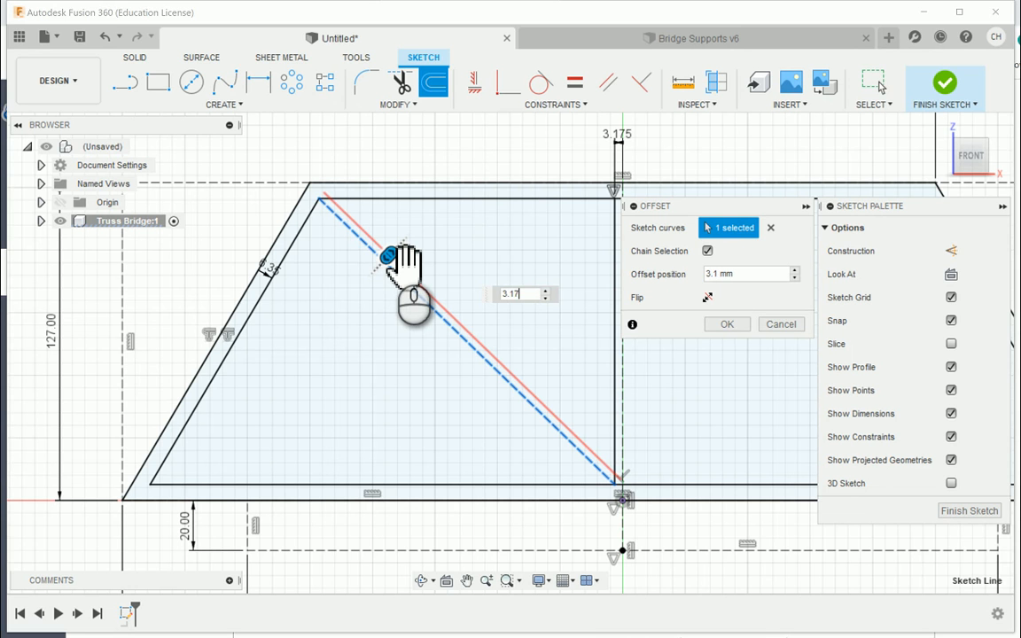
pyautogui.press('Return')
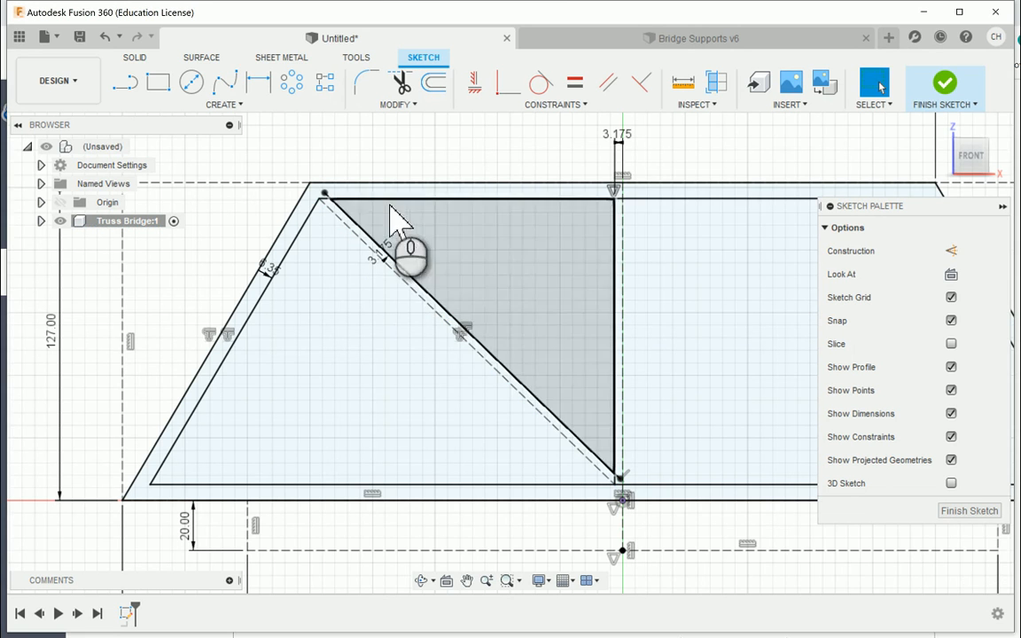
pyautogui.click(433, 82)
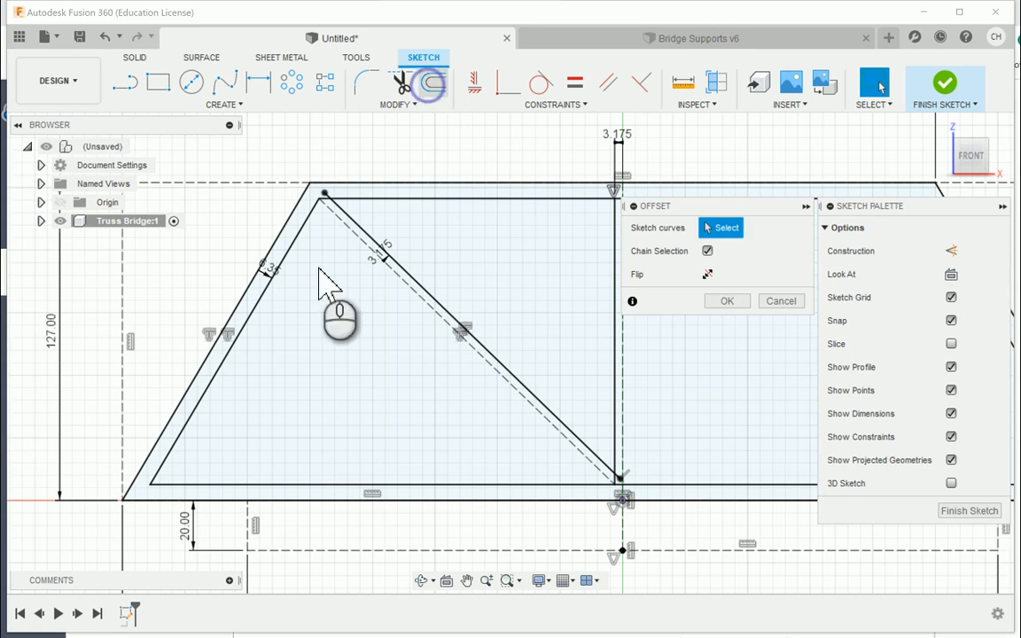
pyautogui.click(403, 292)
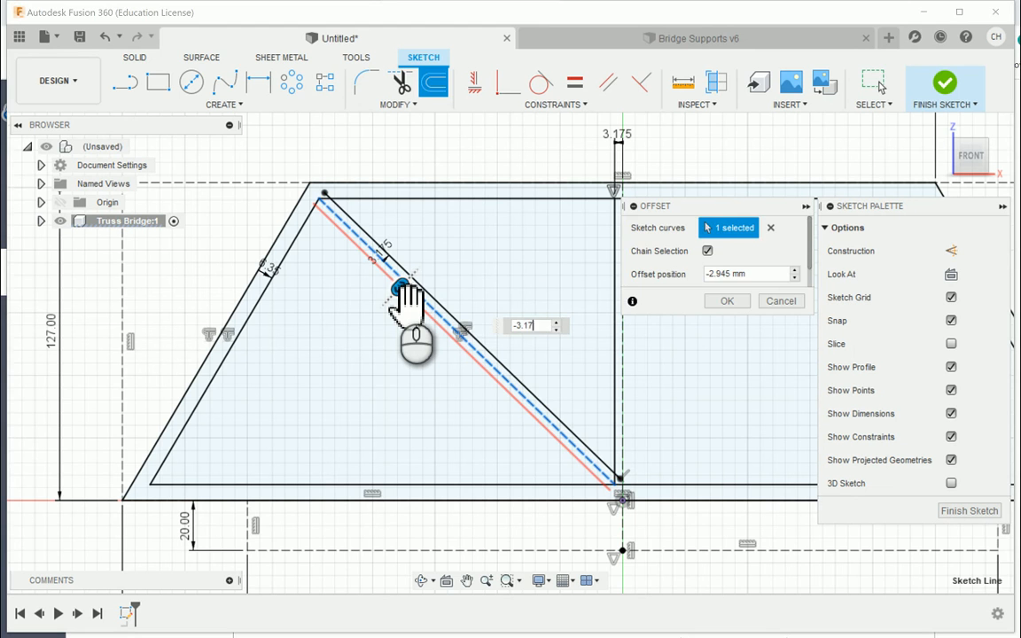
pyautogui.press('Return')
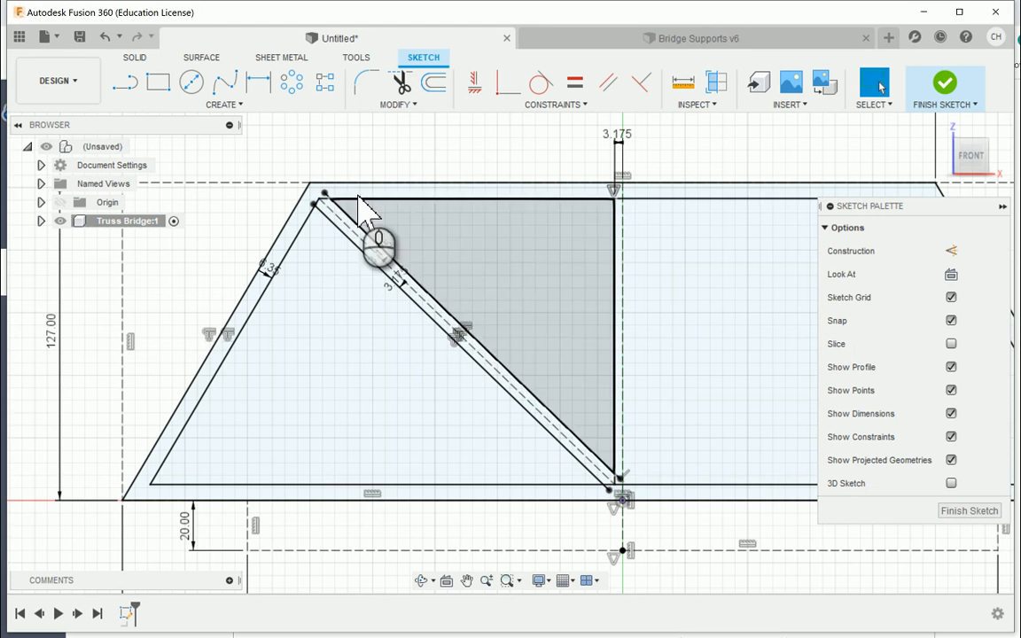
# Trim the upper ends of both offset diagonal lines where they overshoot the inner trapezoid's upper-left corner
pyautogui.scroll(2, 304, 186)
pyautogui.scroll(4, 304, 187)
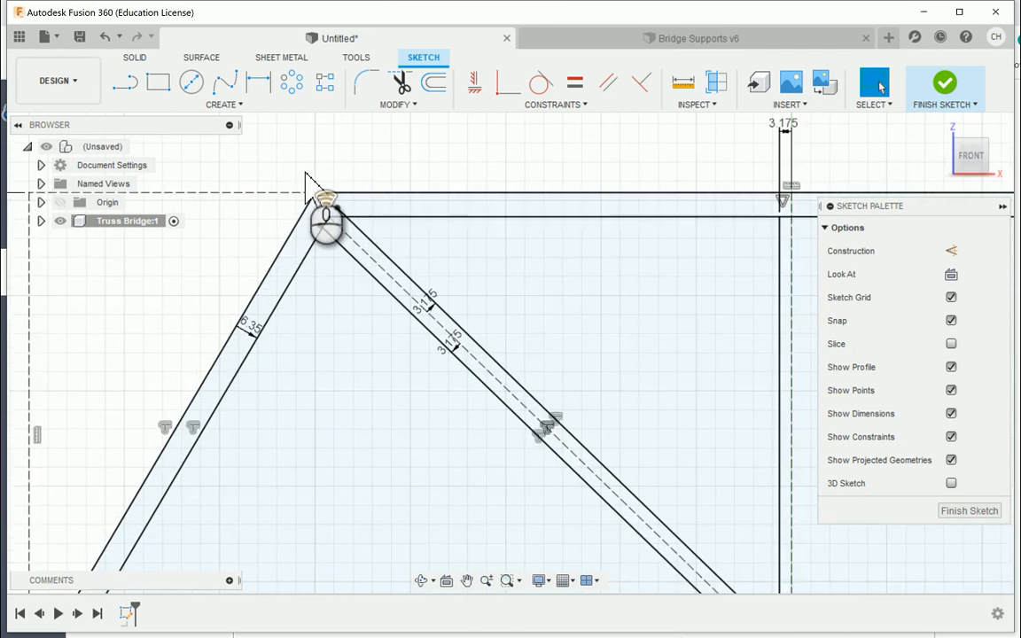
pyautogui.scroll(1, 345, 258)
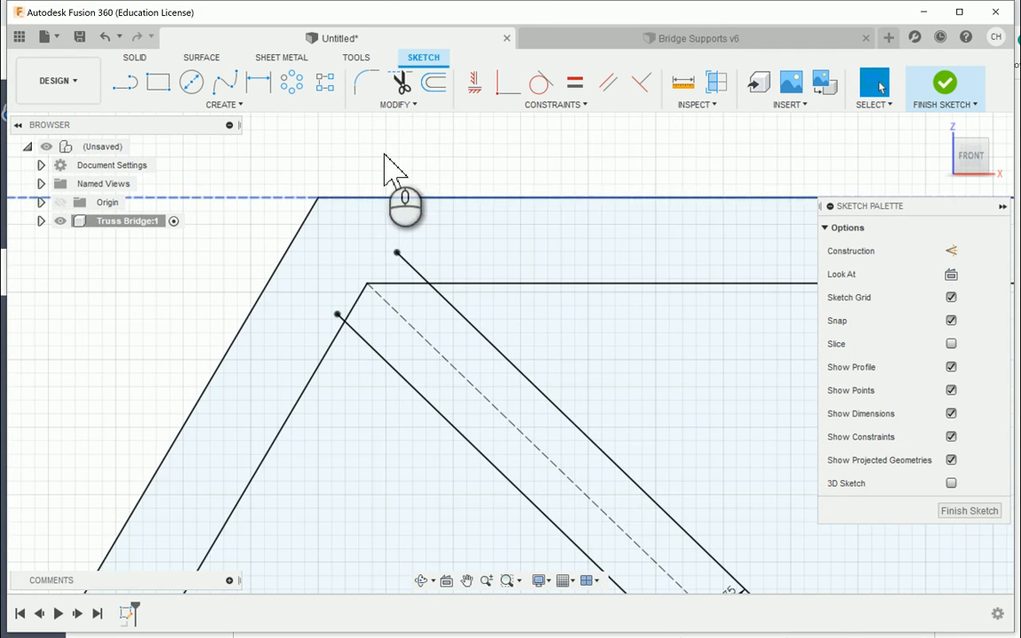
pyautogui.click(403, 84)
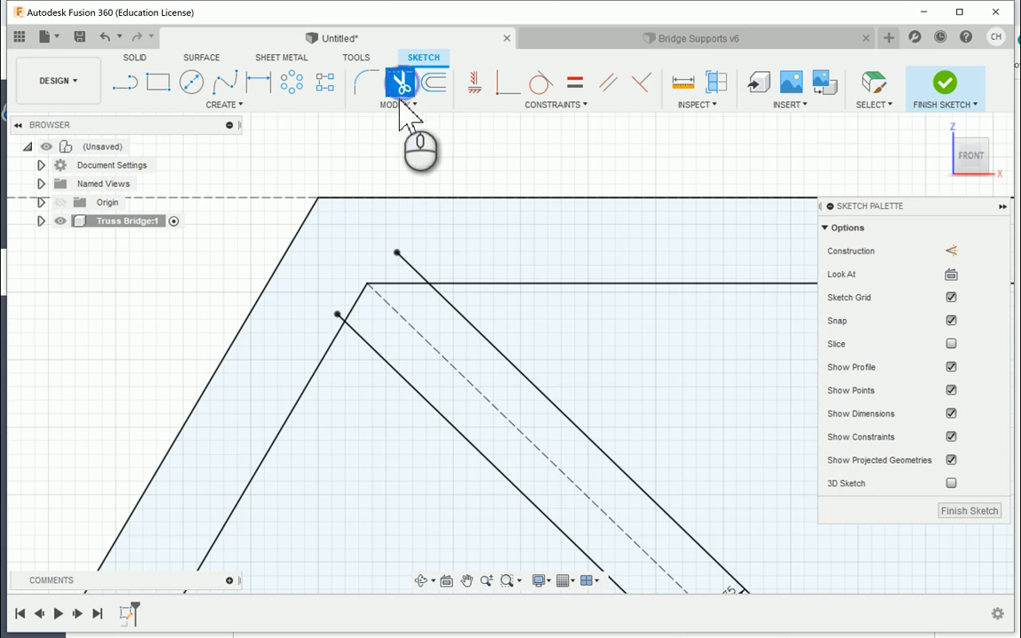
pyautogui.click(412, 269)
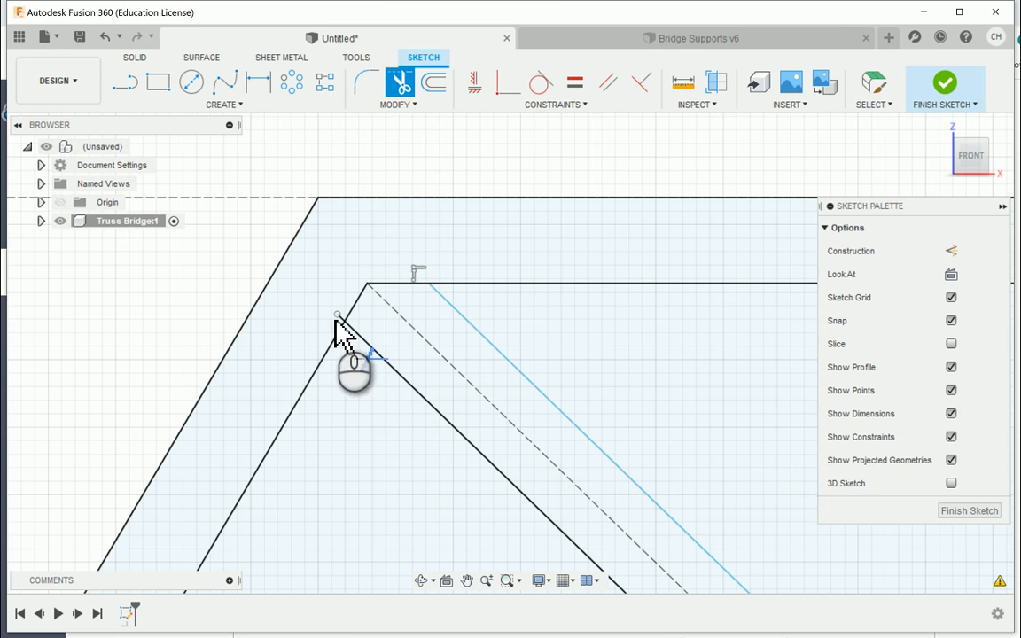
pyautogui.click(338, 315)
# Trim the lower ends of both offset diagonal lines back to the solid vertical line and the inner trapezoid's bottom edge
pyautogui.scroll(-3, 310, 325)
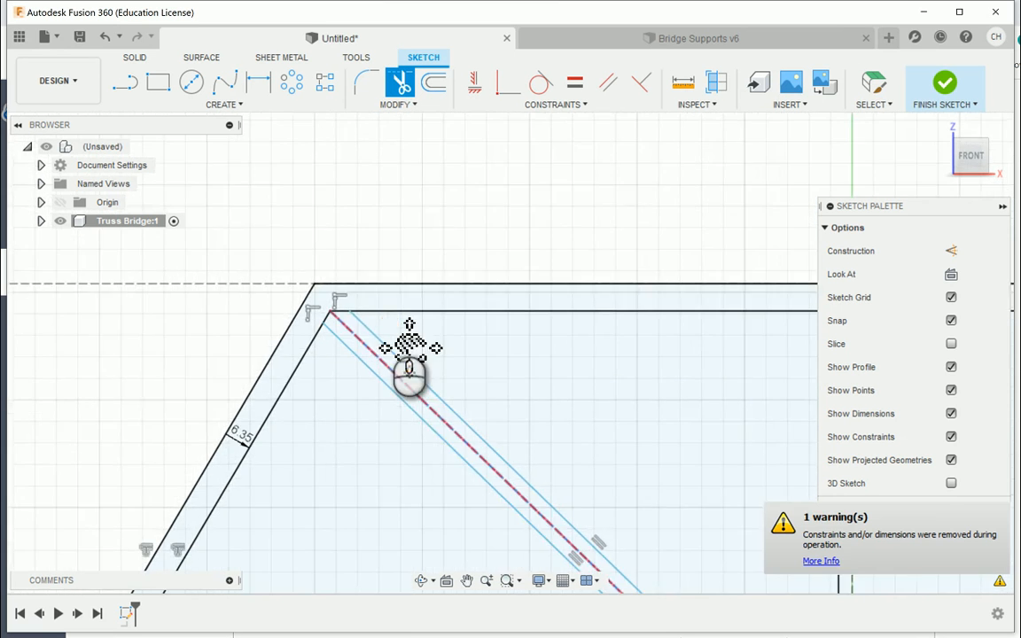
pyautogui.moveTo(388, 323); pyautogui.dragTo(342, 186, button='middle')
pyautogui.moveTo(684, 456); pyautogui.dragTo(529, 274, button='middle')
pyautogui.scroll(4, 554, 235)
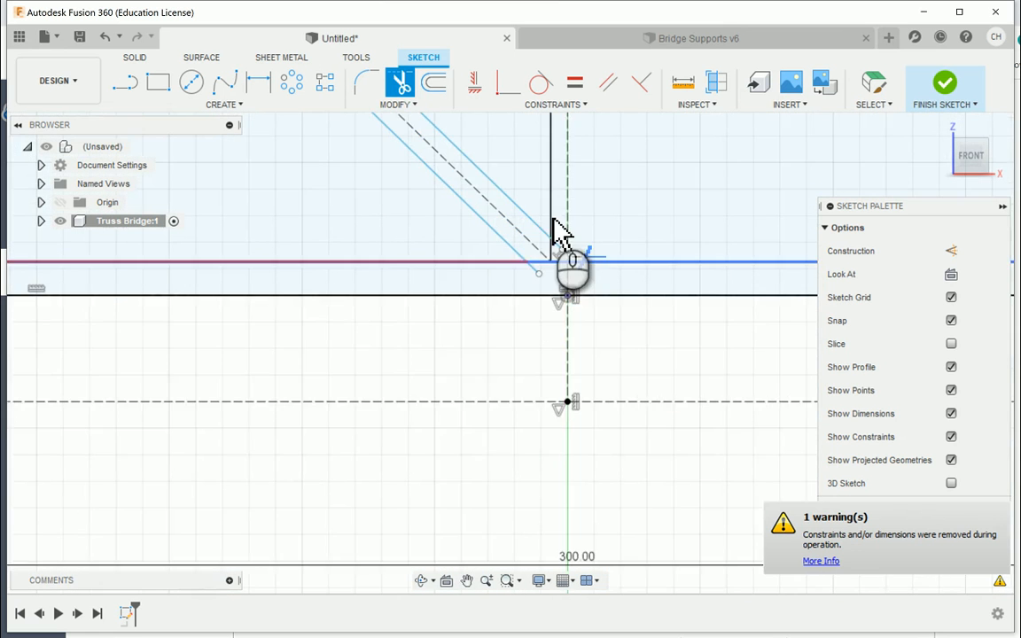
pyautogui.scroll(4, 554, 235)
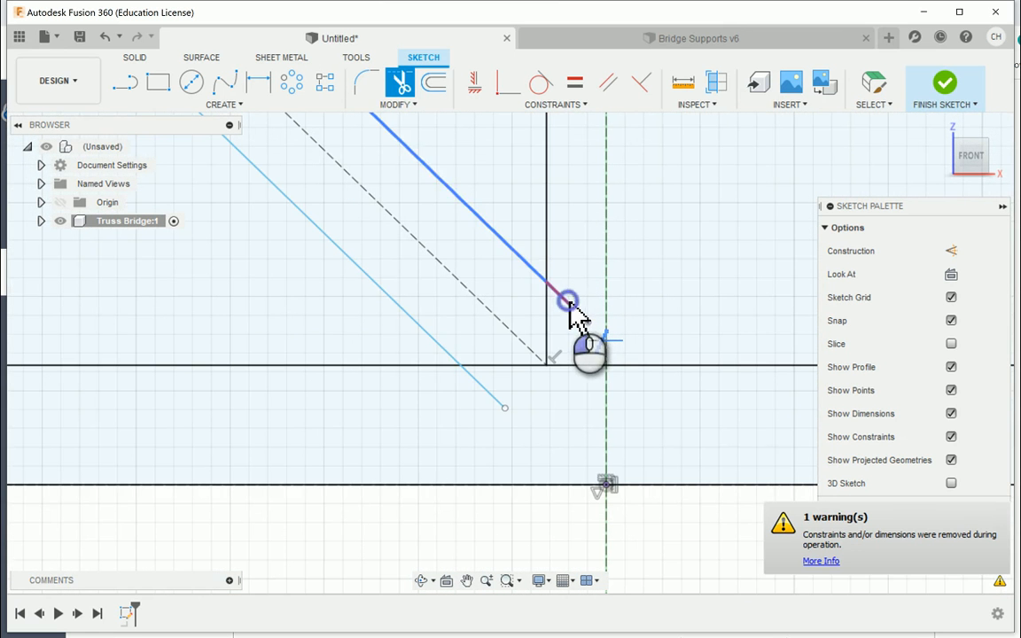
pyautogui.click(569, 304)
pyautogui.click(498, 404)
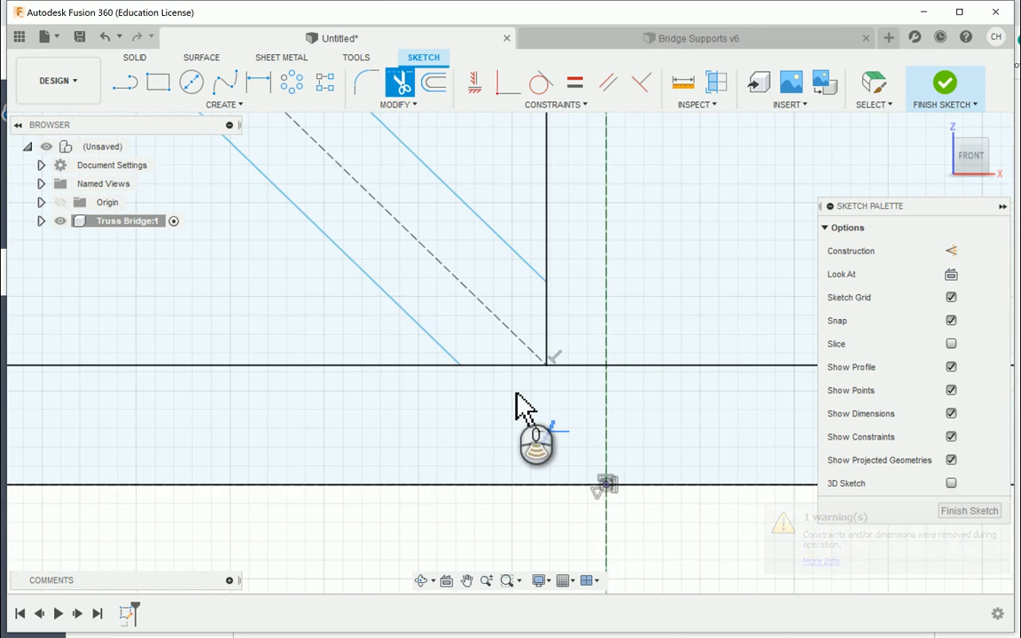
# Mirror the two diagonal edges, their construction diagonal and the solid vertical line about the construction centre line
pyautogui.scroll(-3, 516, 394)
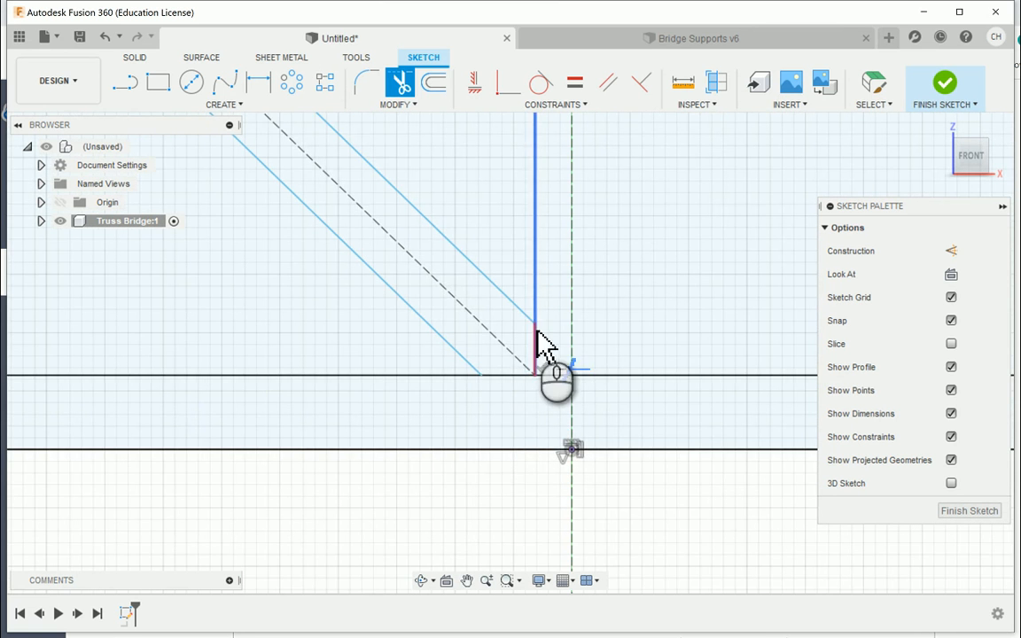
pyautogui.scroll(-5, 472, 422)
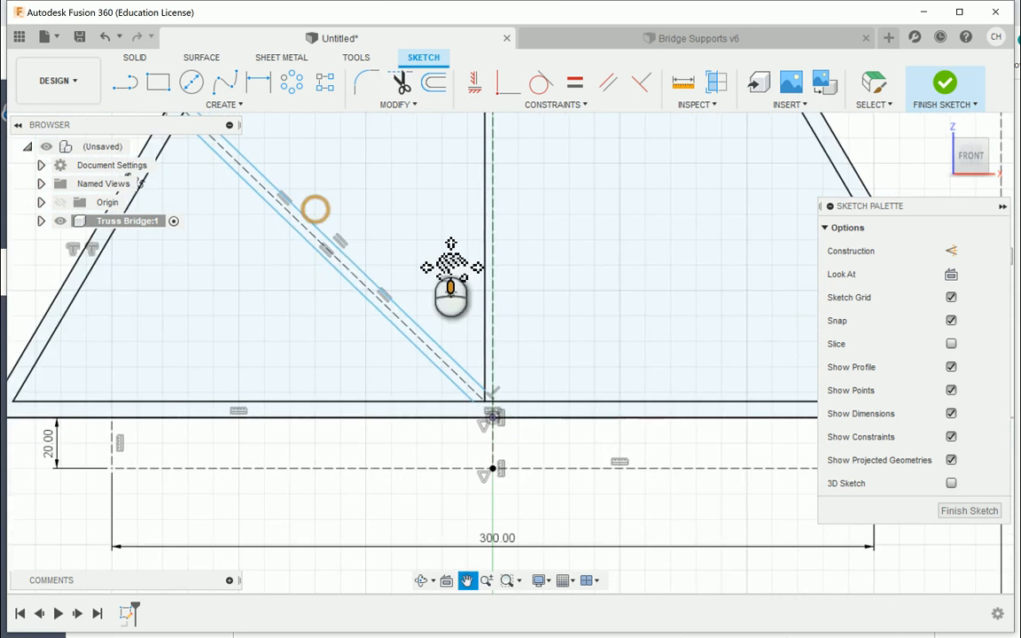
pyautogui.moveTo(451, 266); pyautogui.dragTo(467, 296, button='middle')
pyautogui.scroll(-4, 479, 239)
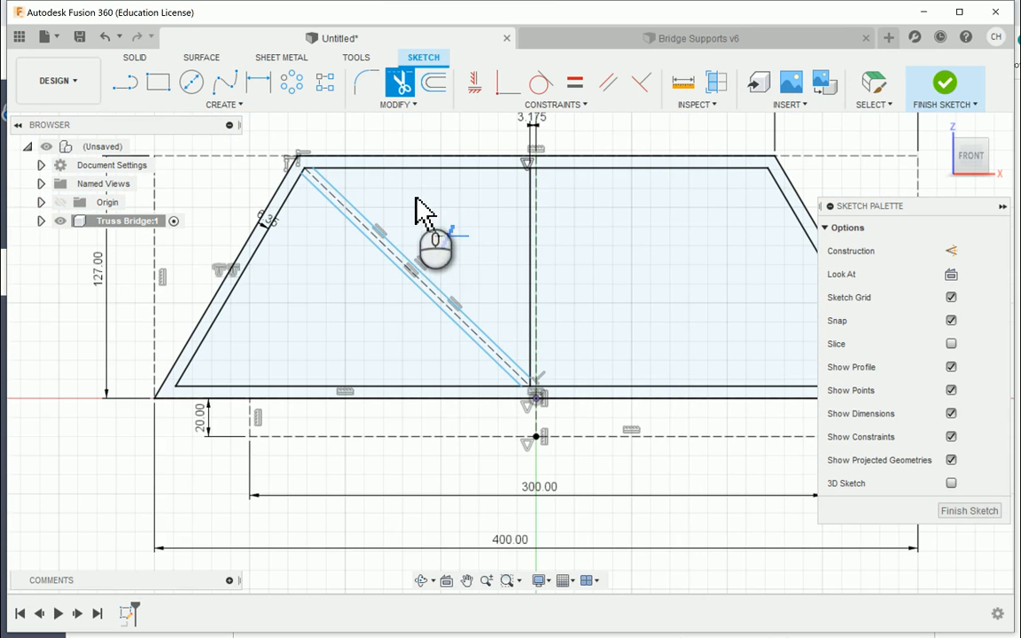
pyautogui.click(222, 104)
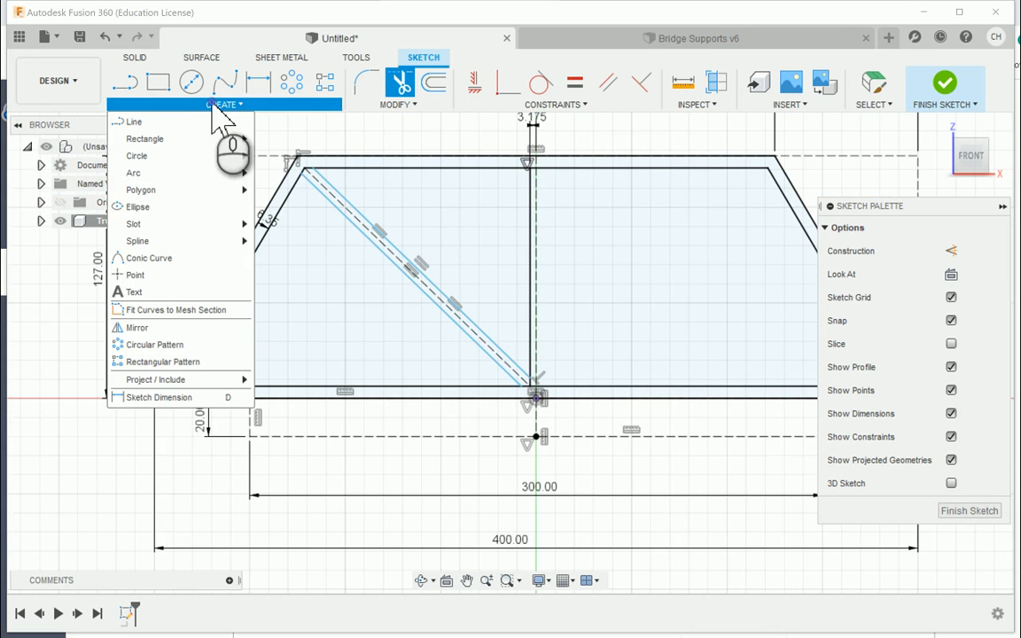
pyautogui.click(138, 328)
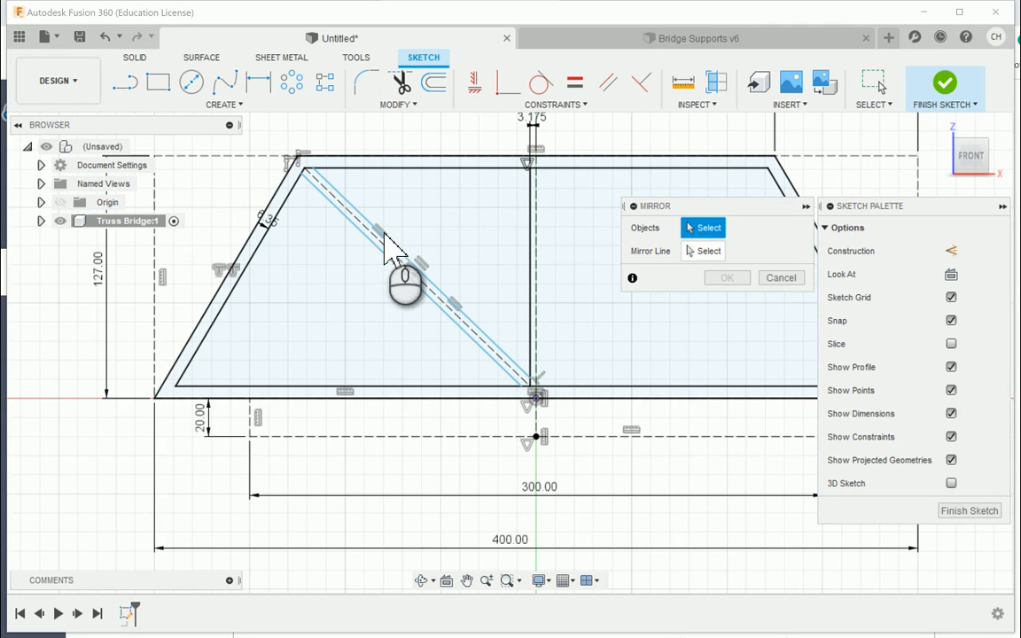
pyautogui.scroll(5, 402, 291)
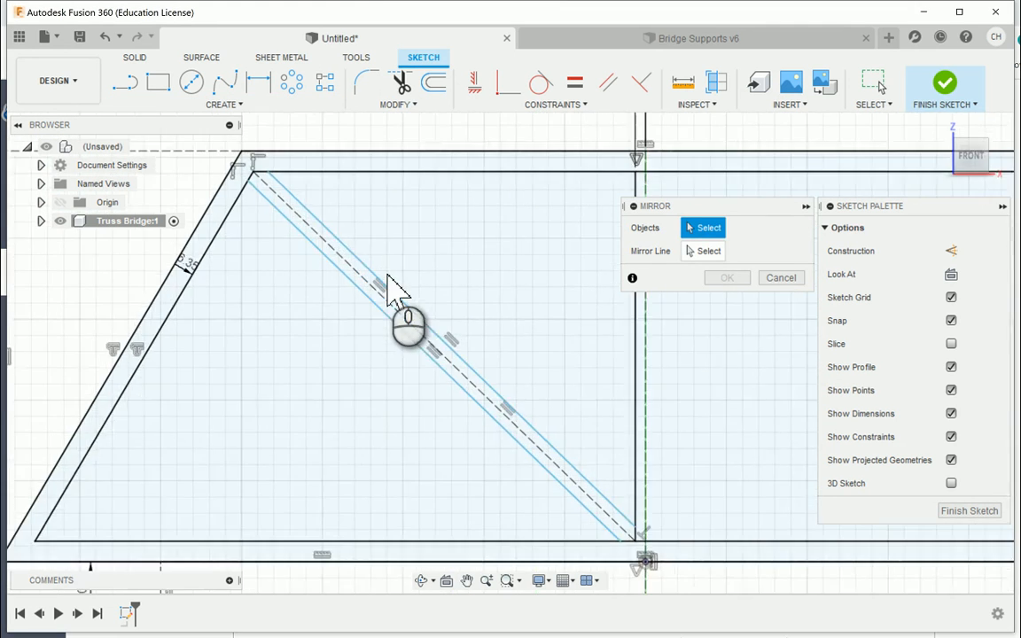
pyautogui.click(399, 302)
pyautogui.click(399, 337)
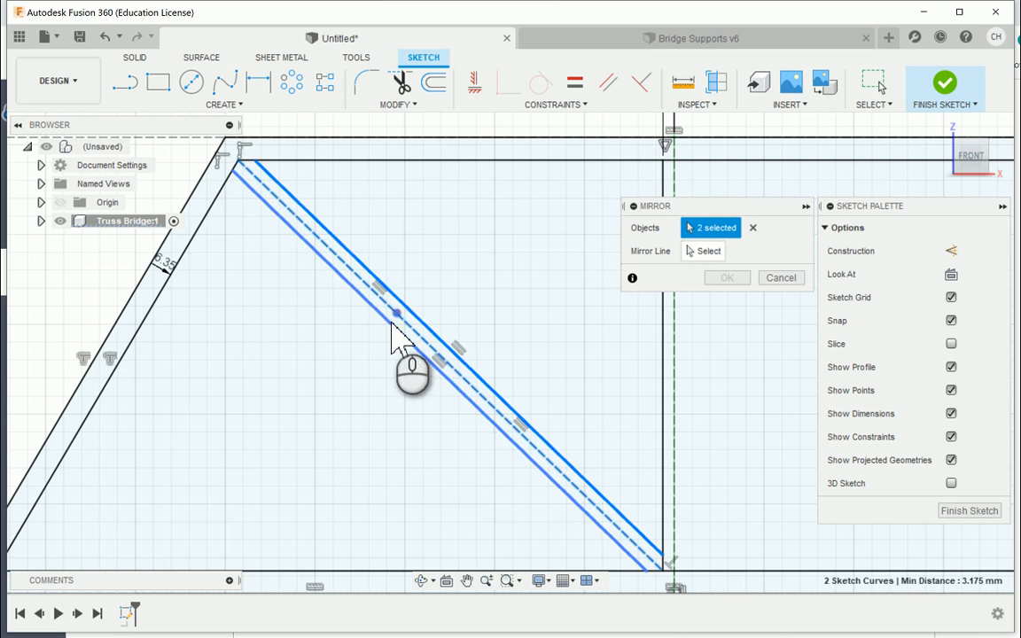
pyautogui.click(392, 321)
pyautogui.moveTo(395, 271); pyautogui.dragTo(348, 257, button='middle')
pyautogui.scroll(-1, 345, 263)
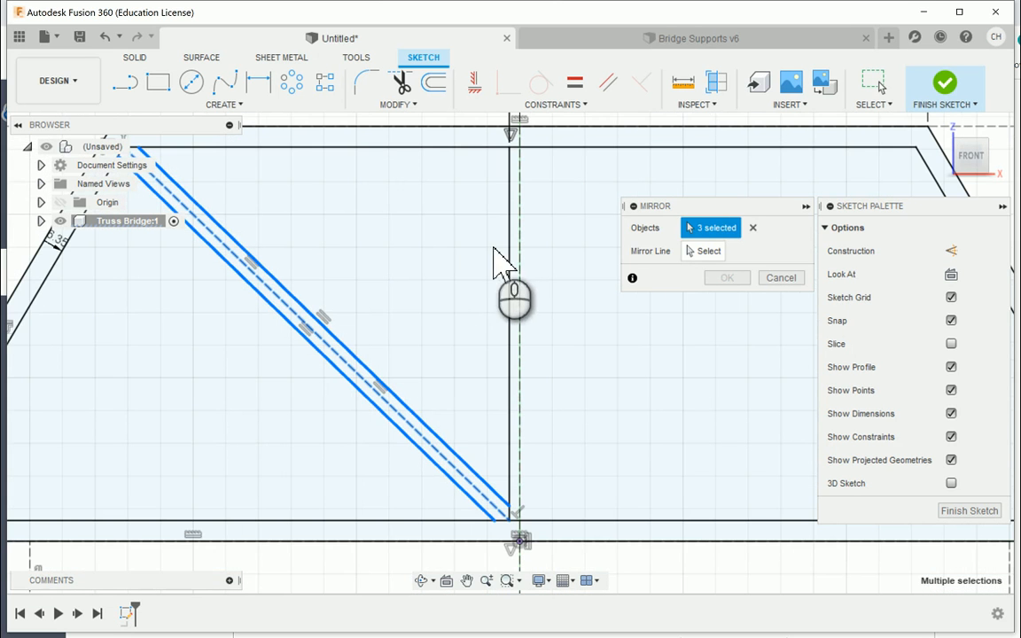
pyautogui.click(507, 255)
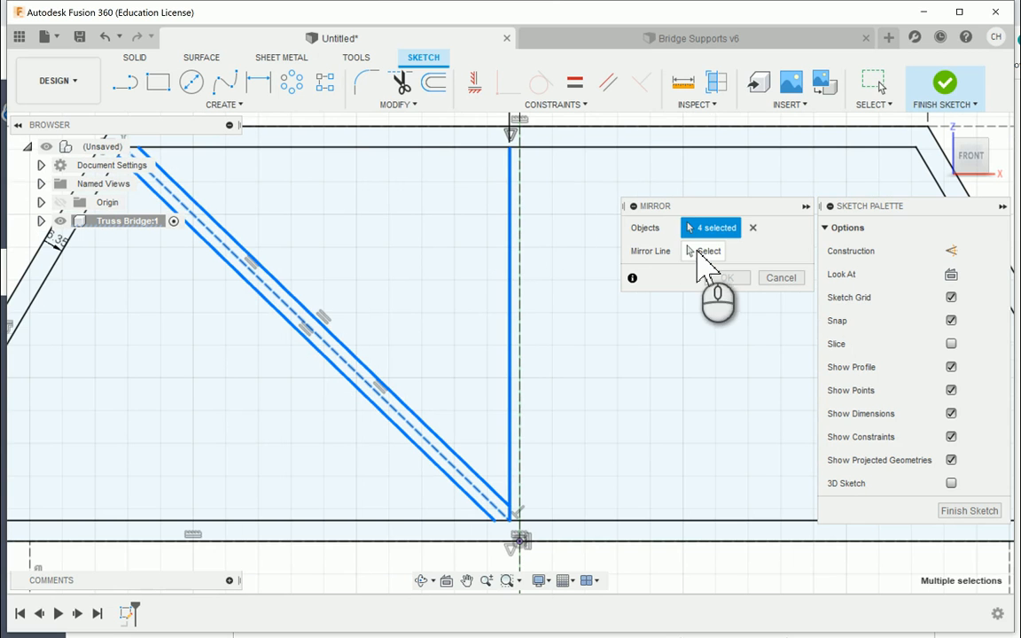
pyautogui.click(700, 253)
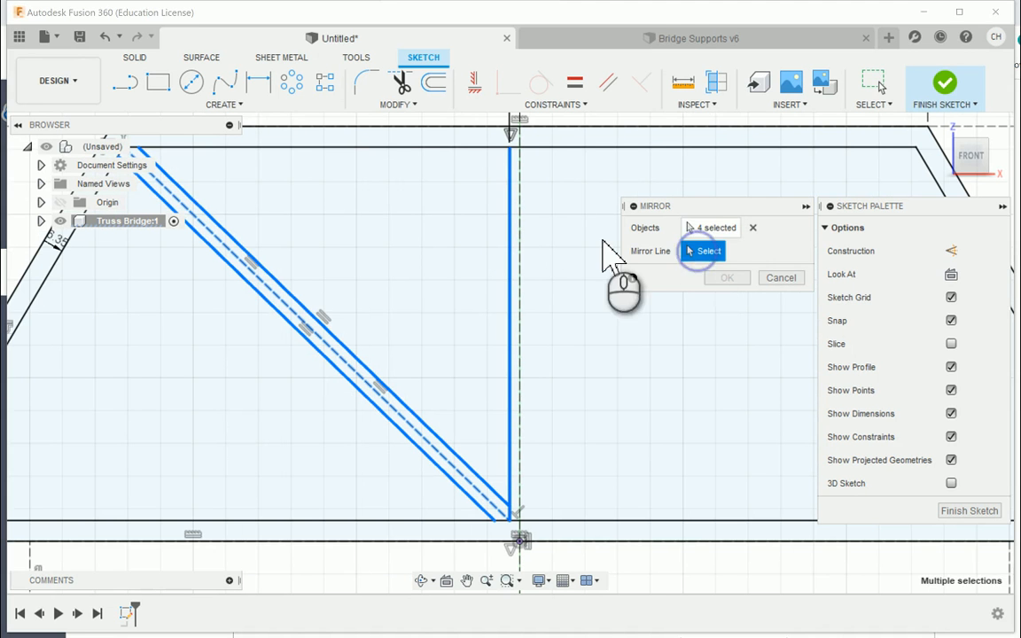
pyautogui.click(521, 238)
pyautogui.scroll(-3, 511, 292)
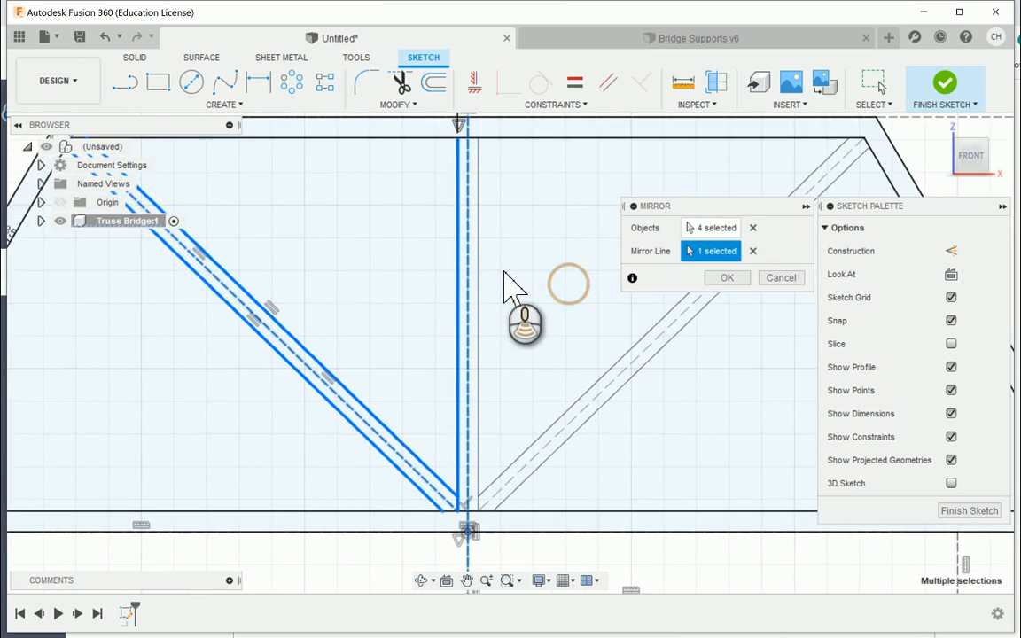
pyautogui.click(727, 278)
# Trim the inner trapezoid's top edge between the two solid vertical lines of the central member
pyautogui.scroll(-2, 529, 209)
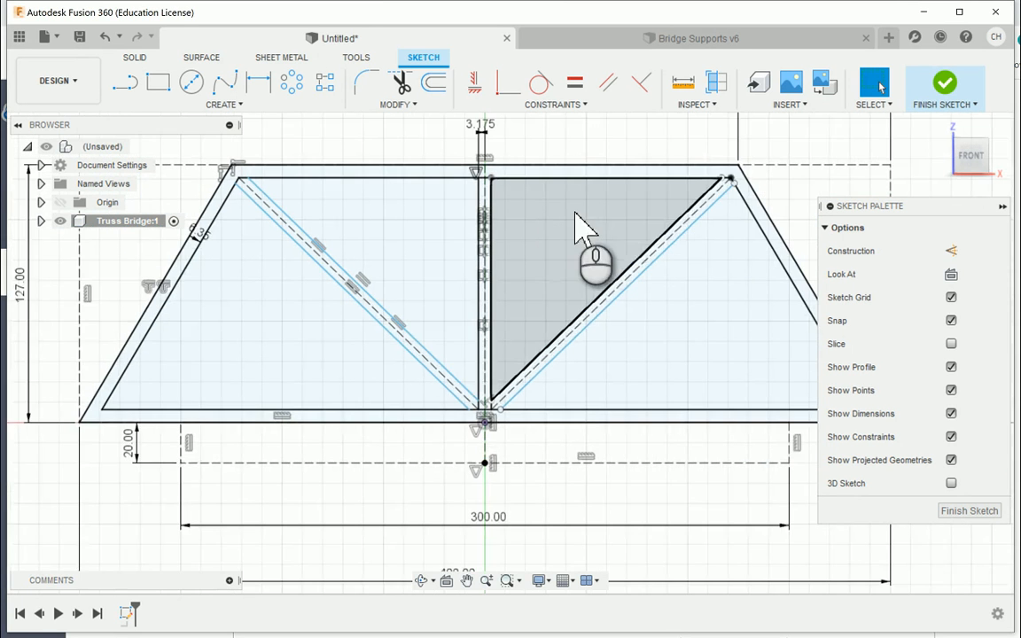
pyautogui.moveTo(575, 212); pyautogui.dragTo(590, 230, button='middle')
pyautogui.scroll(-1, 590, 230)
pyautogui.scroll(1, 269, 360)
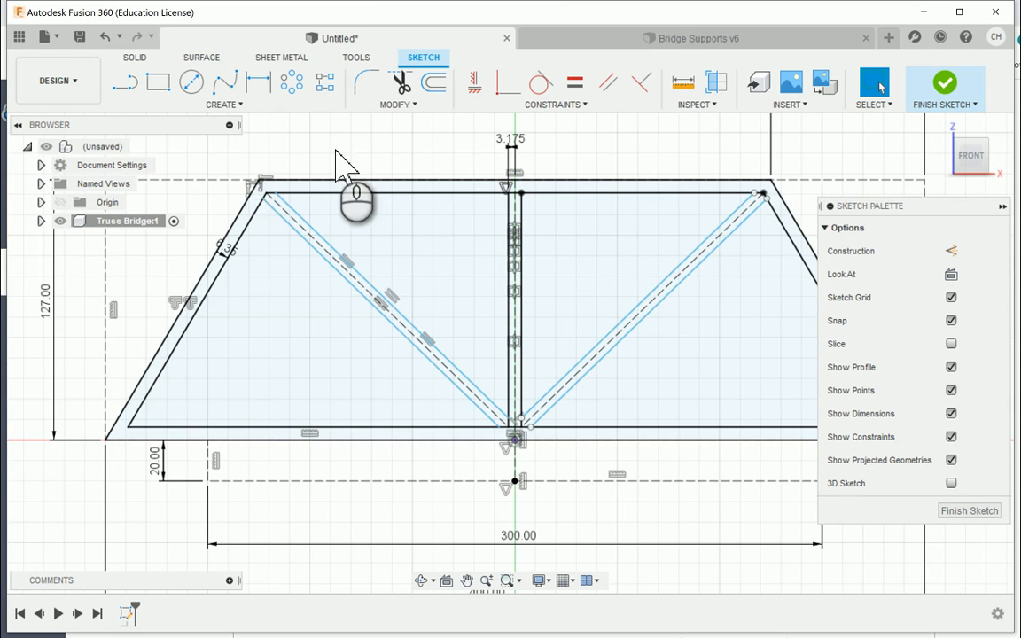
pyautogui.click(559, 192)
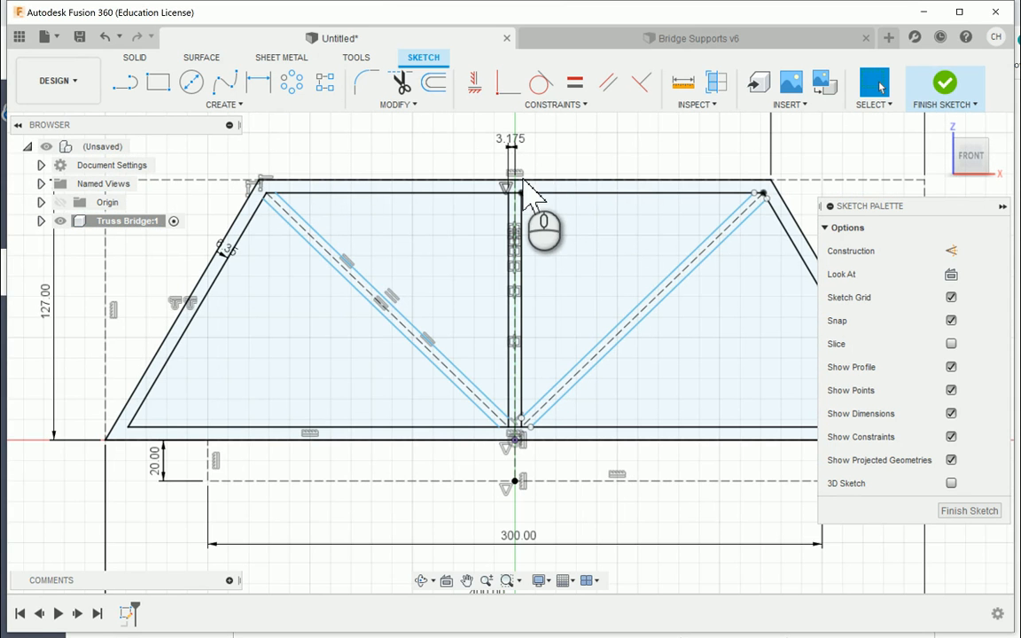
pyautogui.scroll(5, 525, 184)
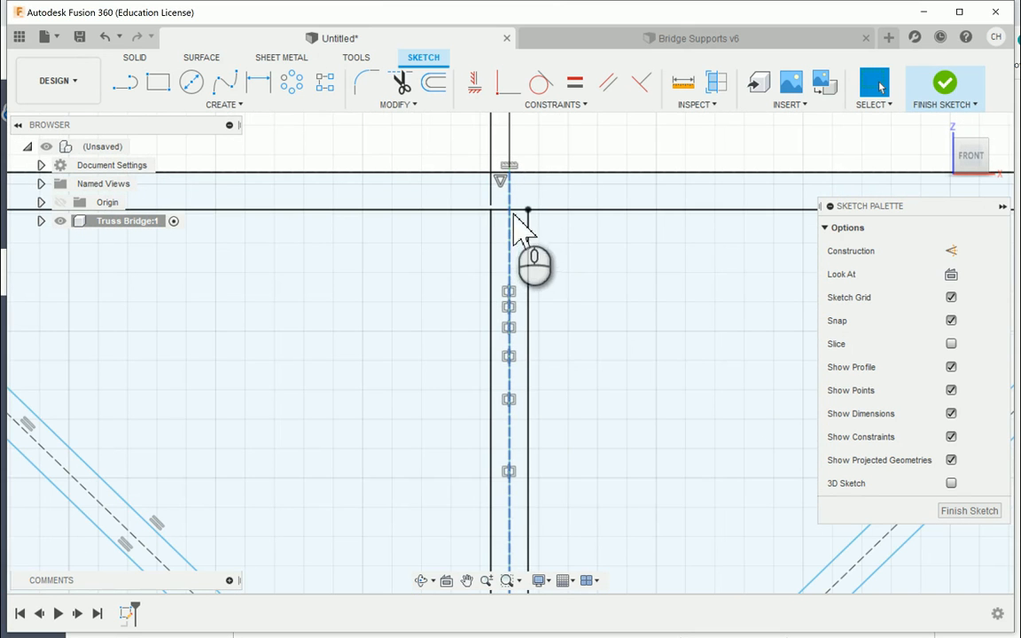
pyautogui.click(402, 82)
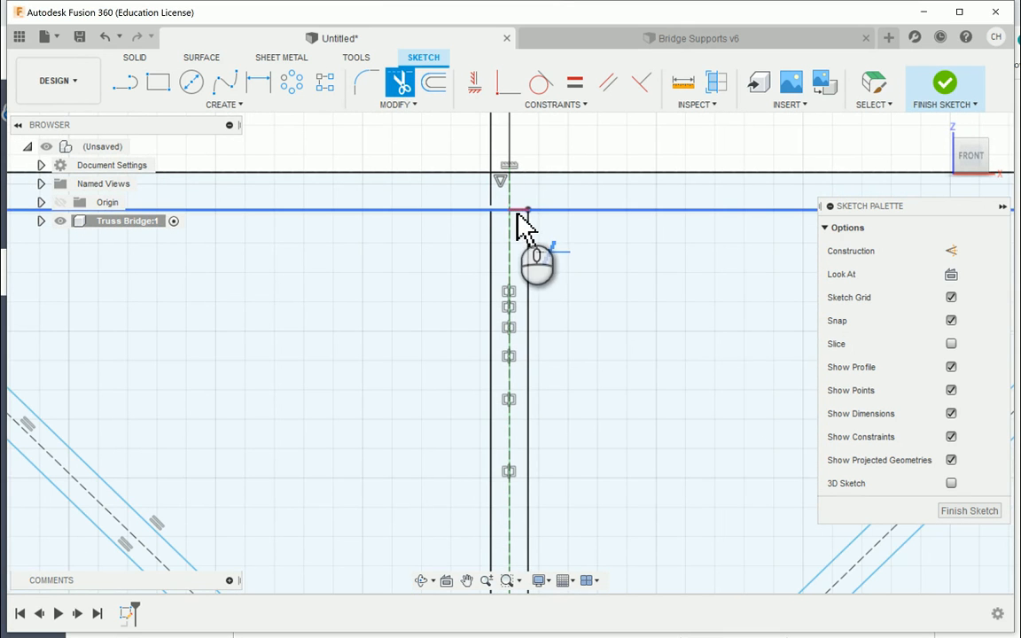
pyautogui.click(502, 212)
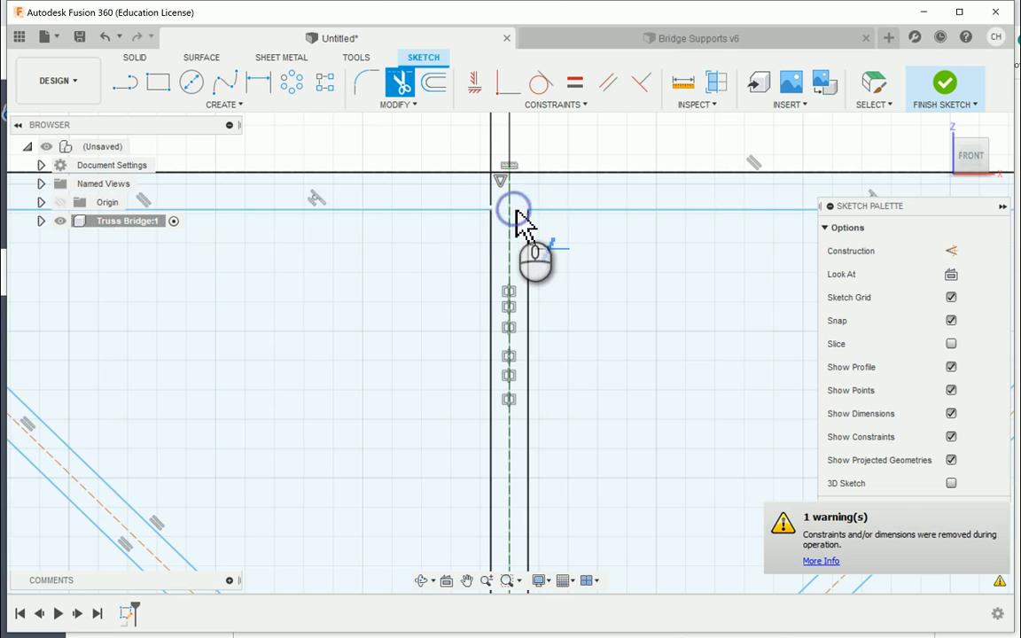
# Trim the inner trapezoid's bottom edge between the two solid vertical lines of the central member
pyautogui.scroll(-3, 503, 277)
pyautogui.moveTo(503, 278); pyautogui.dragTo(500, 148, button='middle')
pyautogui.scroll(2, 507, 413)
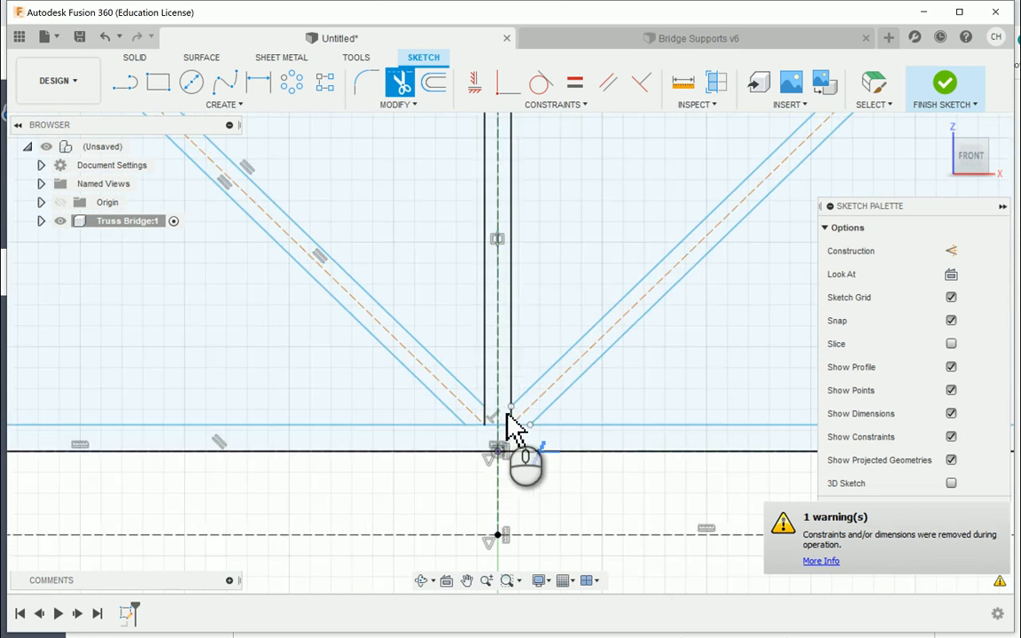
pyautogui.scroll(3, 510, 430)
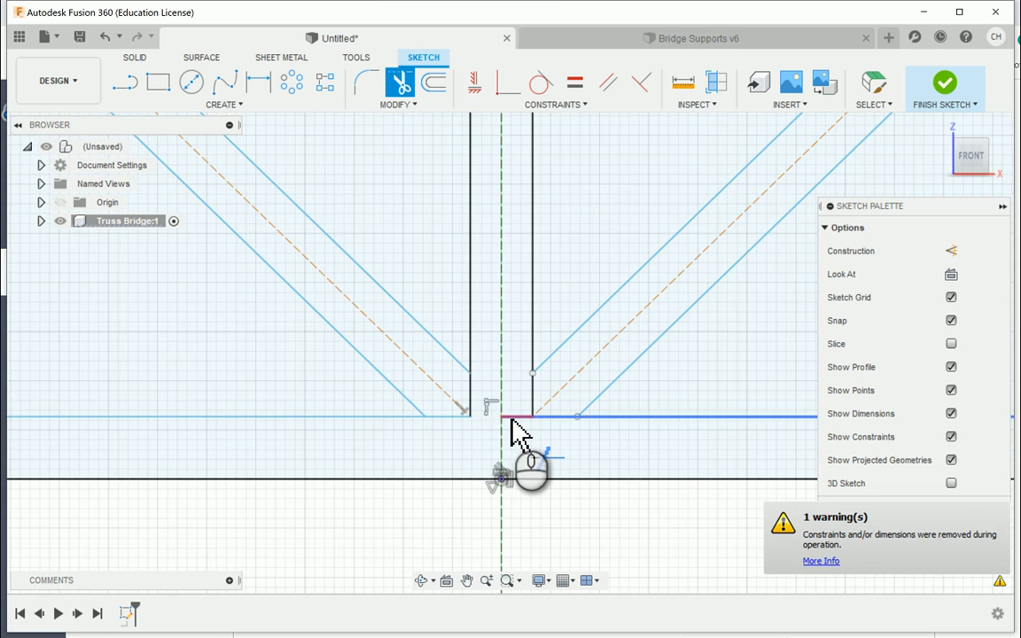
pyautogui.scroll(-5, 519, 434)
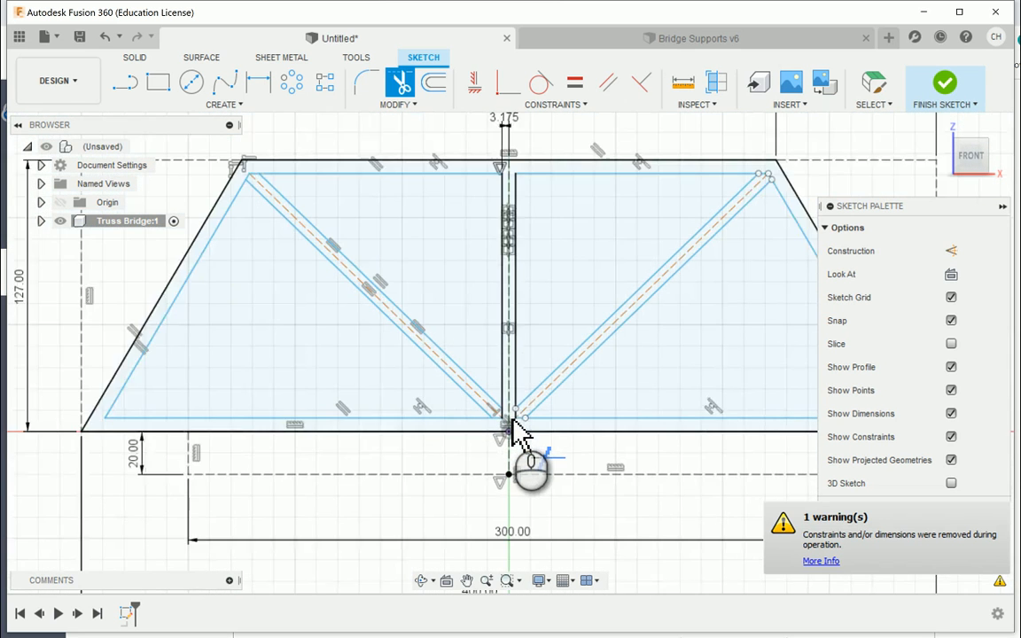
pyautogui.moveTo(449, 246); pyautogui.dragTo(470, 276, button='middle')
pyautogui.scroll(-1, 440, 203)
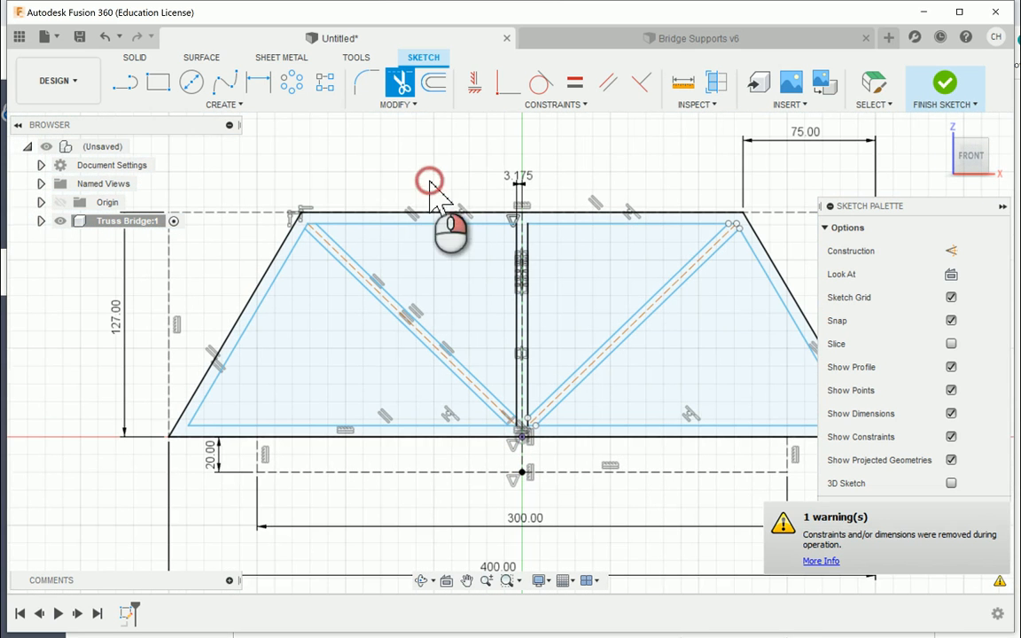
# Leave the Trim command and examine the mirrored diagonal member's upper end and the profiles enclosed by the truss members
pyautogui.rightClick(431, 186)
pyautogui.click(381, 177)
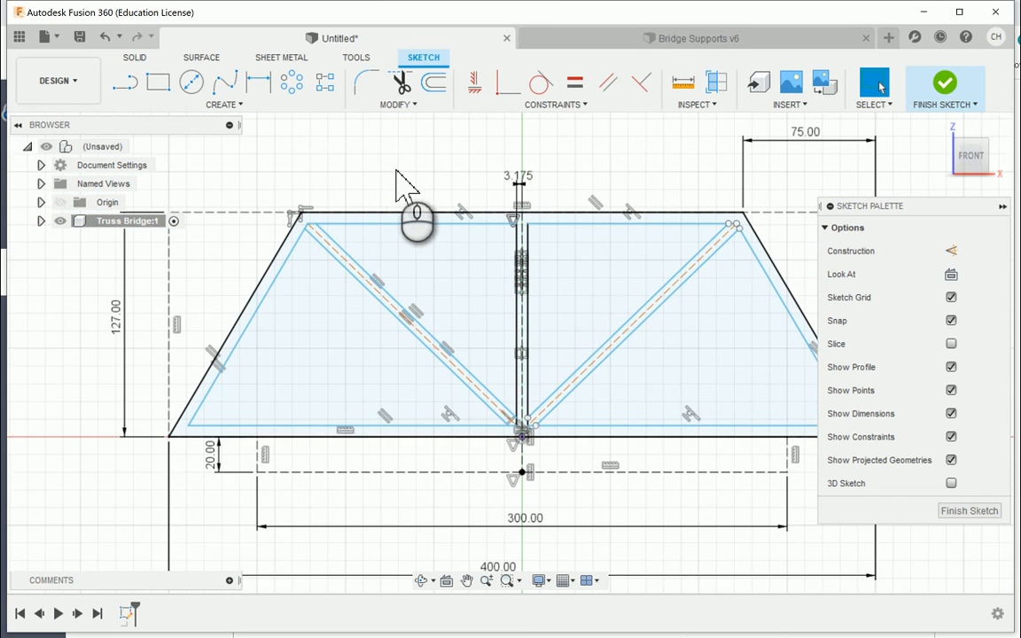
pyautogui.scroll(6, 709, 229)
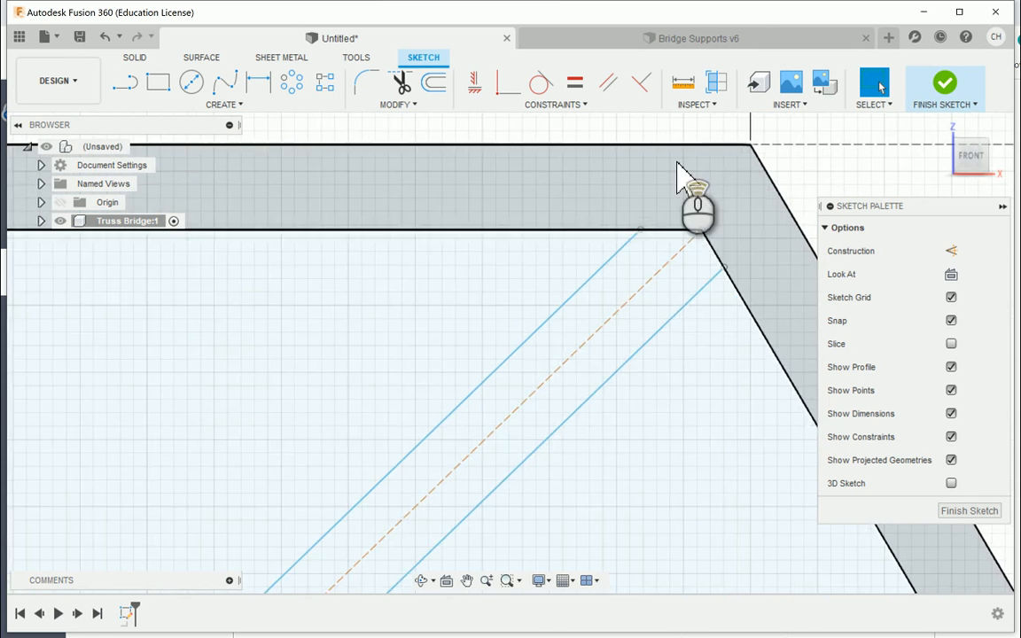
pyautogui.scroll(2, 672, 221)
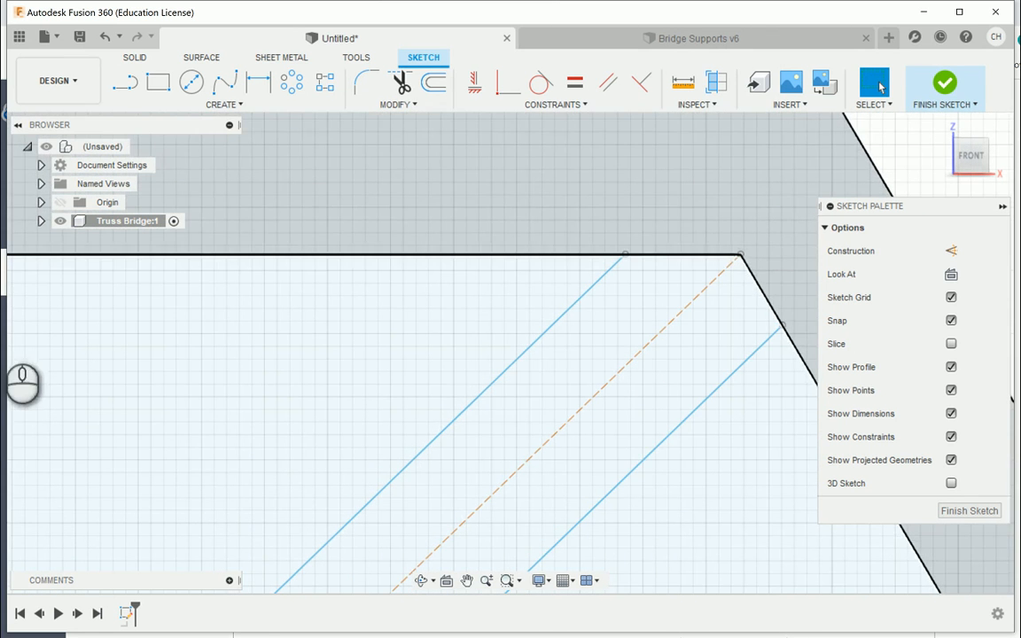
pyautogui.scroll(-5, 155, 398)
pyautogui.moveTo(160, 386); pyautogui.dragTo(444, 262, button='middle')
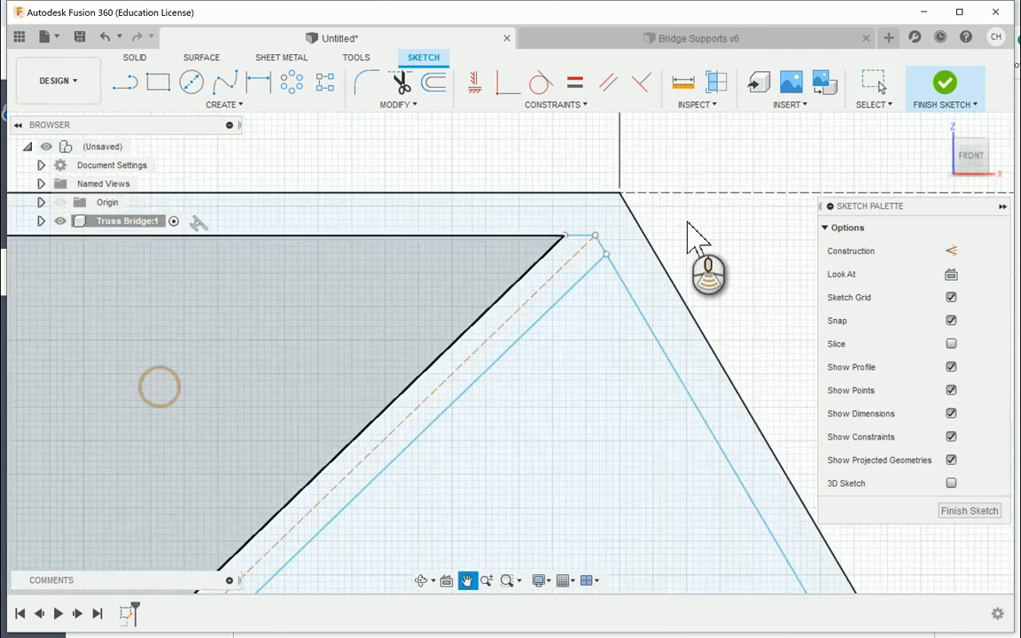
pyautogui.scroll(-4, 688, 222)
pyautogui.moveTo(383, 333); pyautogui.dragTo(533, 283, button='middle')
pyautogui.scroll(-2, 534, 282)
pyautogui.moveTo(481, 363)
pyautogui.mouseDown(button='middle')
pyautogui.moveTo(493, 312)
pyautogui.moveTo(467, 274)
pyautogui.mouseUp(button='middle')
pyautogui.scroll(-1, 468, 274)
pyautogui.scroll(-1, 467, 274)
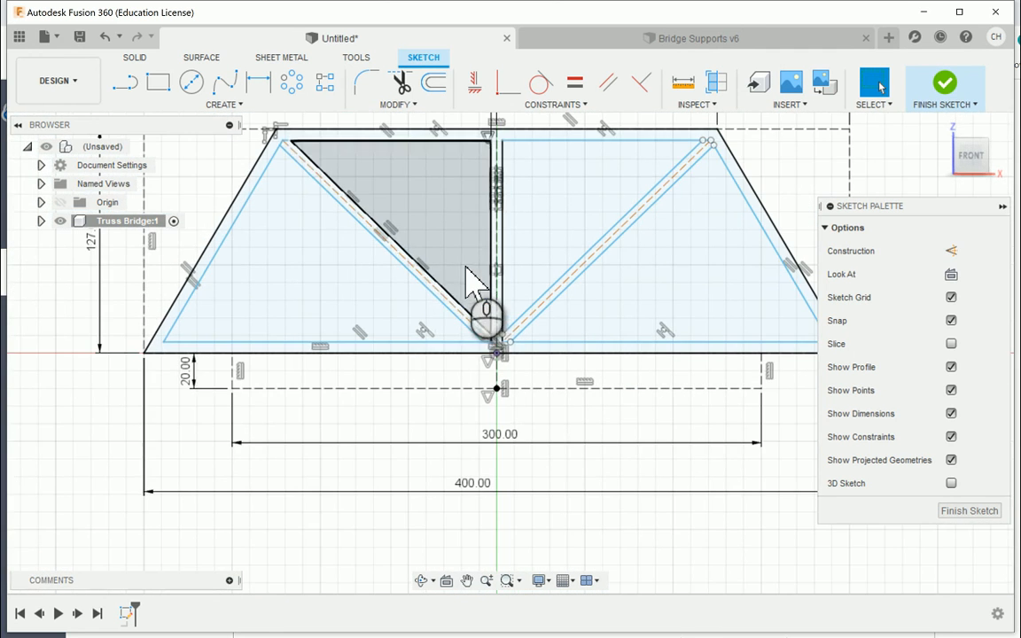
# Trace solid lines over the construction rectangle below the trapezoid: 20 mm down, 300 mm across, and 20 mm up to the base line
pyautogui.click(125, 83)
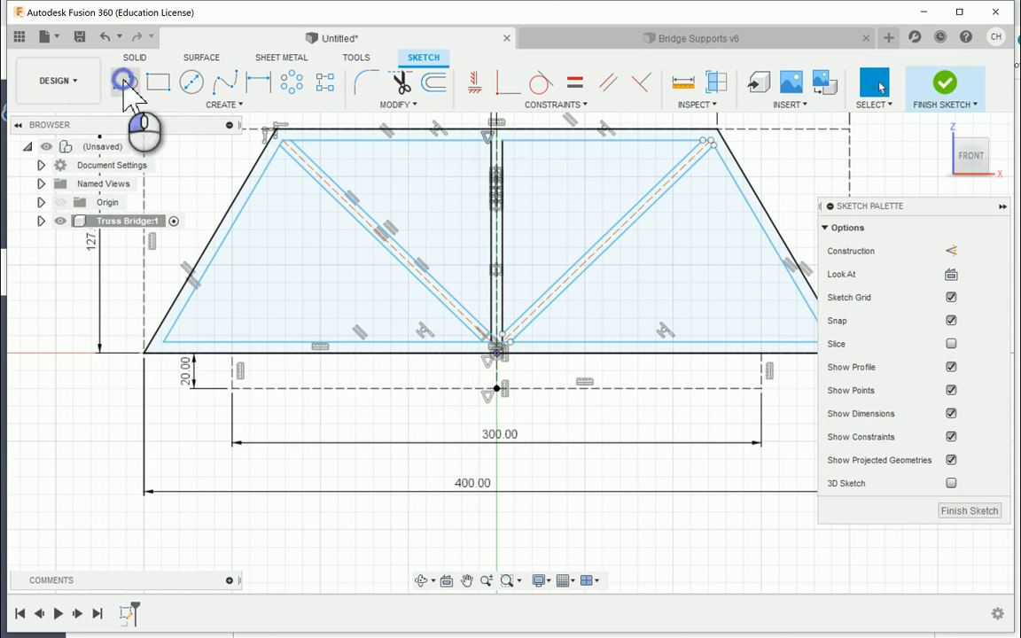
pyautogui.click(234, 357)
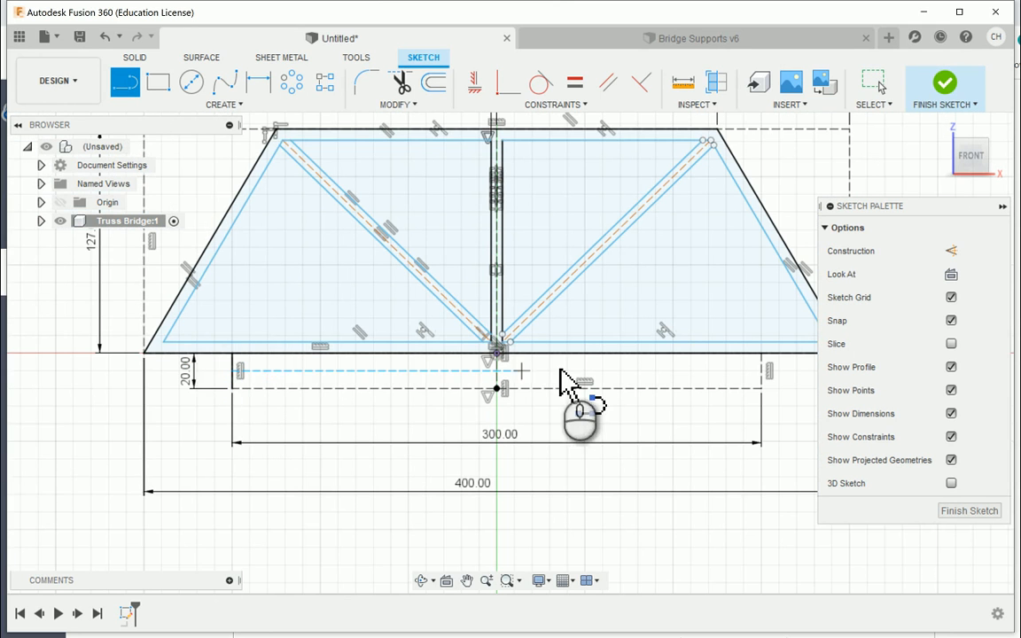
pyautogui.click(233, 388)
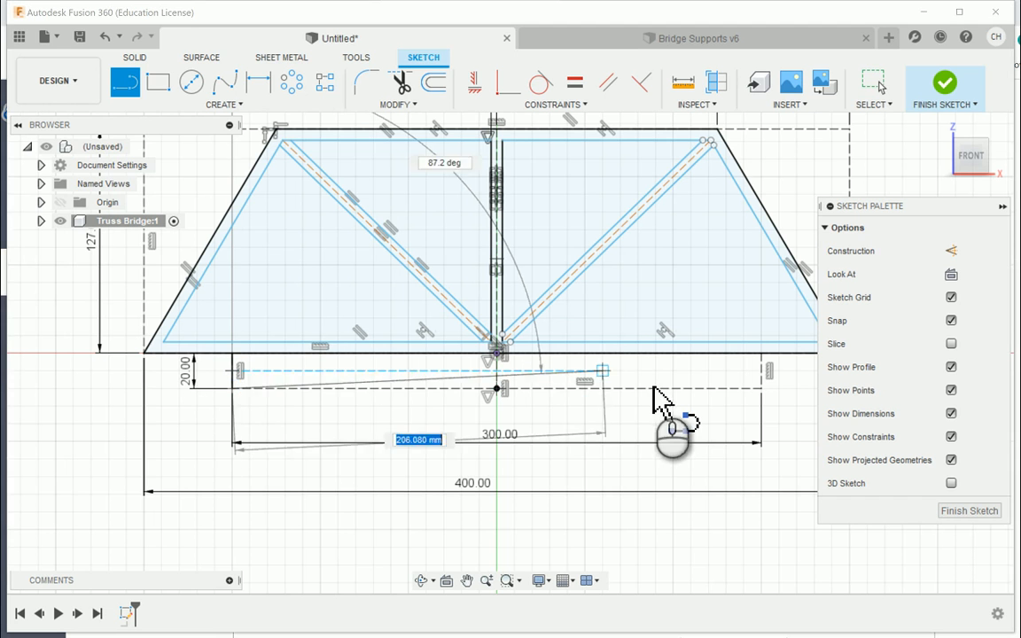
pyautogui.click(760, 386)
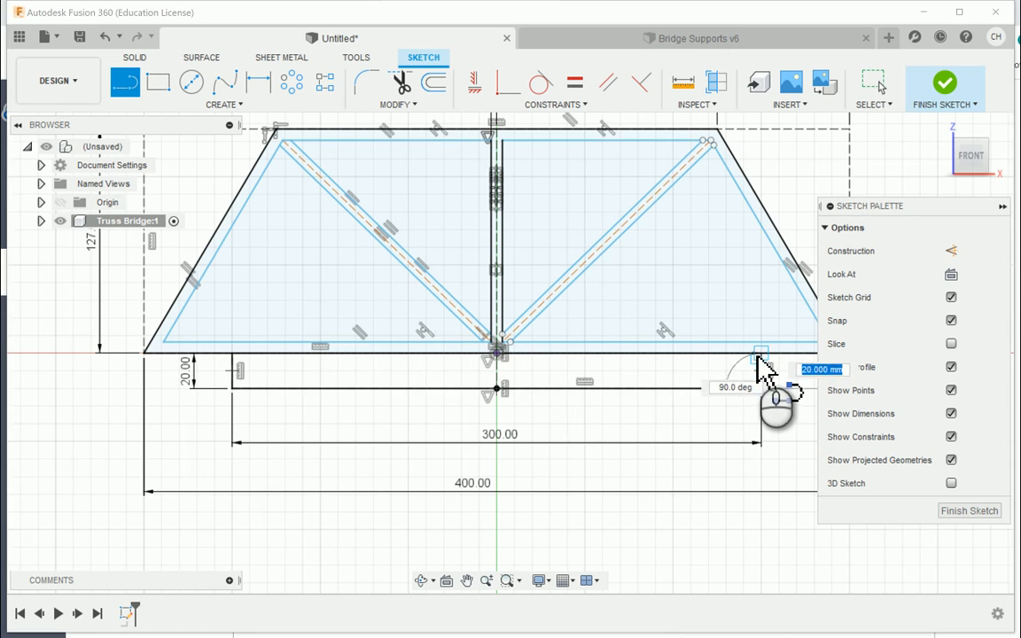
pyautogui.click(760, 353)
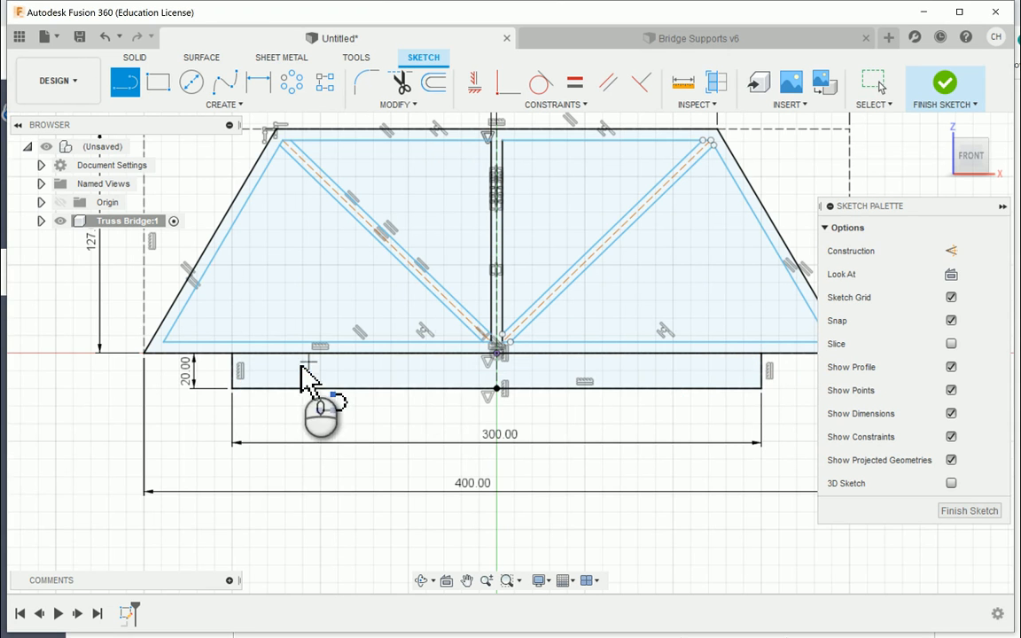
# Offset the outline of the rectangle below the trapezoid inward by 6.35 mm
pyautogui.scroll(1, 257, 383)
pyautogui.scroll(1, 223, 369)
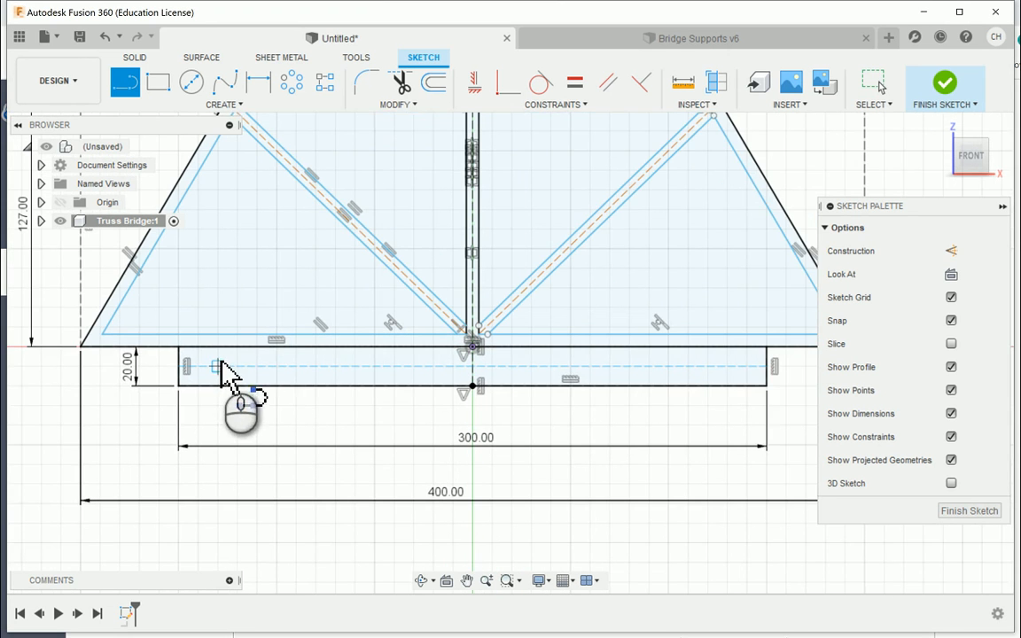
pyautogui.click(434, 83)
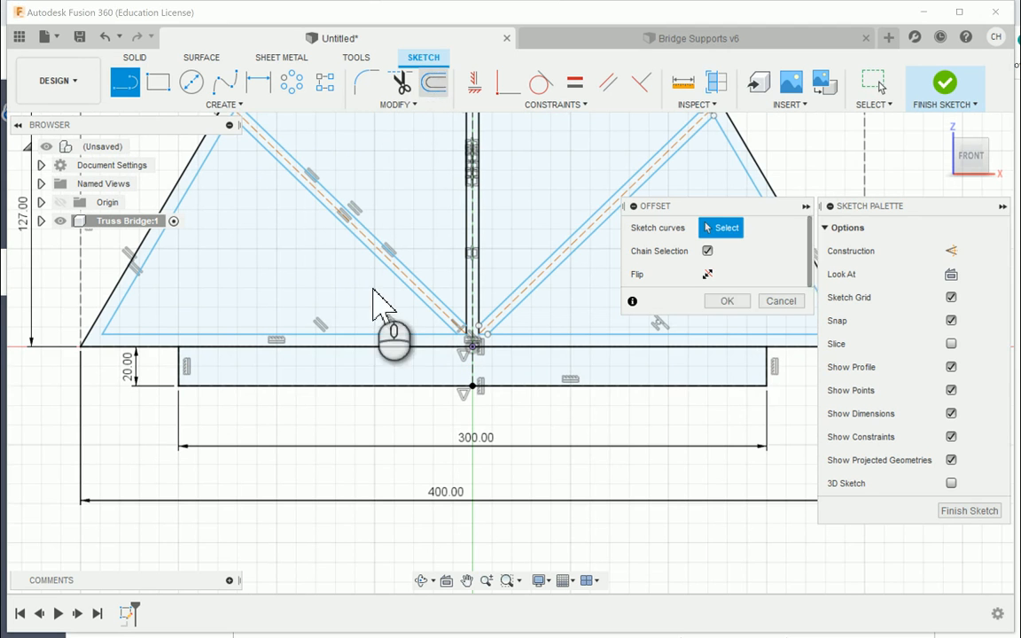
pyautogui.click(244, 387)
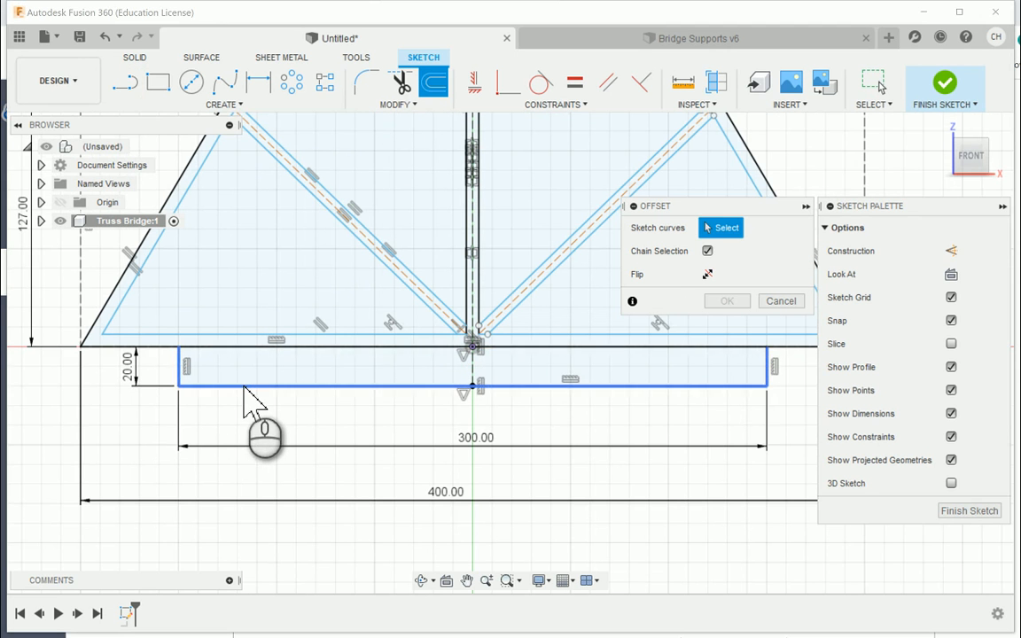
pyautogui.click(182, 365)
pyautogui.moveTo(195, 364); pyautogui.dragTo(203, 366)
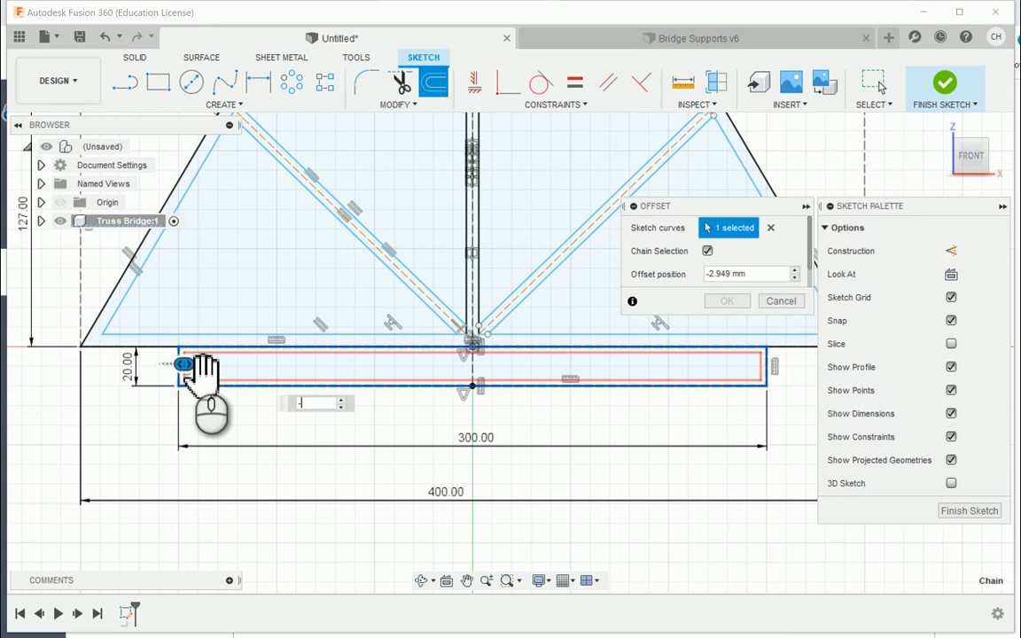
pyautogui.write('-6.35')
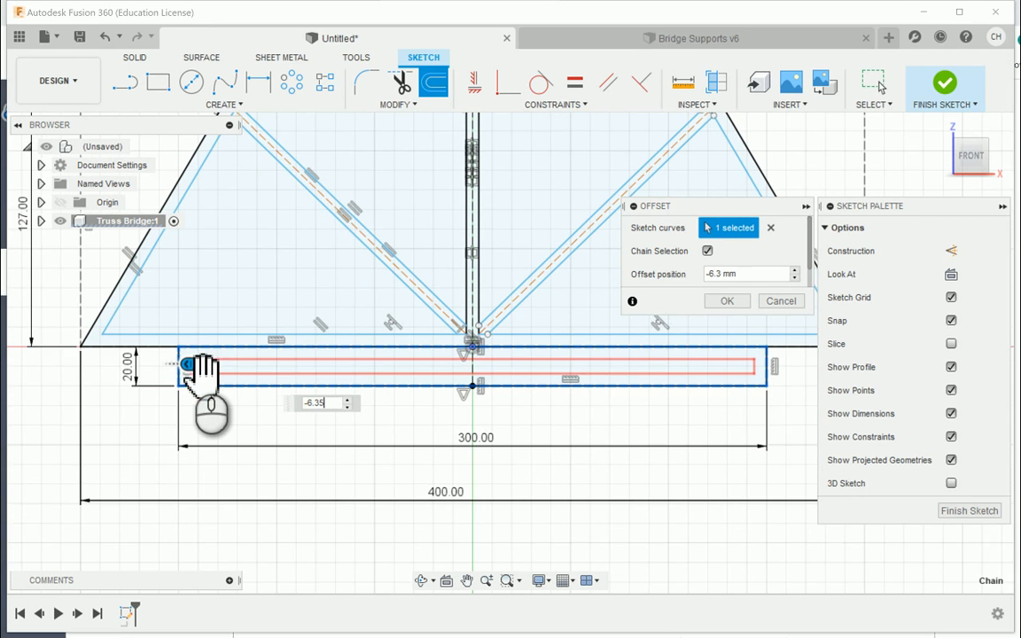
pyautogui.press('Return')
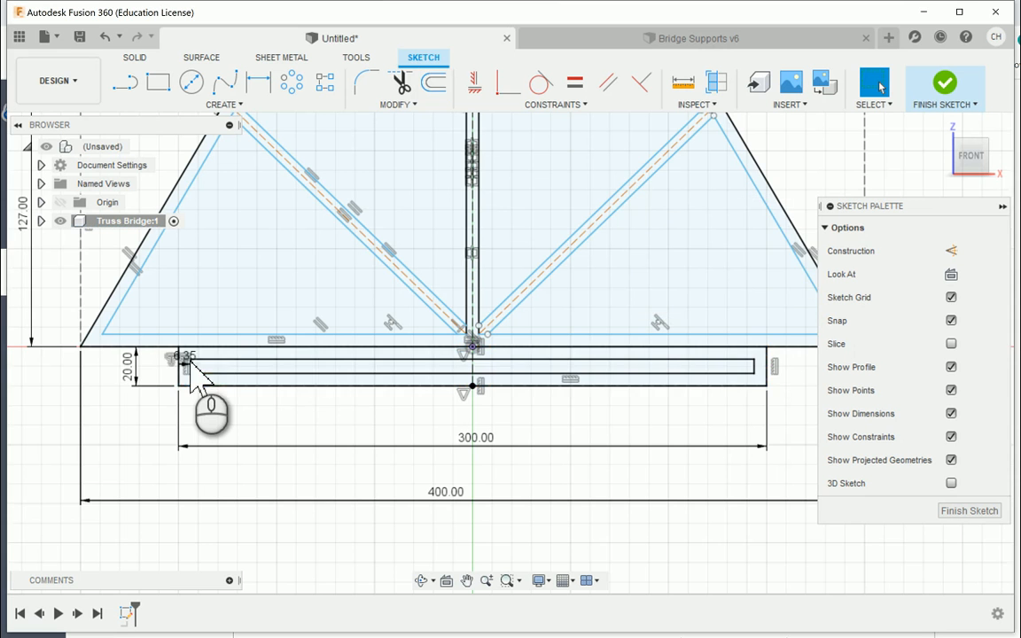
# Finish the truss bridge side profile sketch and show it in the home view
pyautogui.scroll(2, 177, 363)
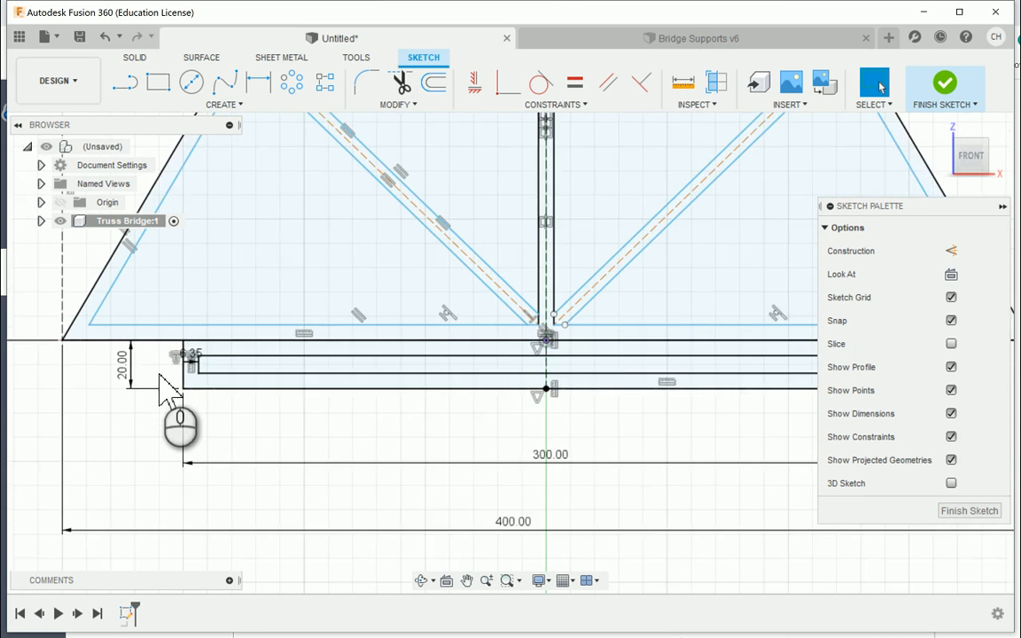
pyautogui.scroll(-3, 583, 353)
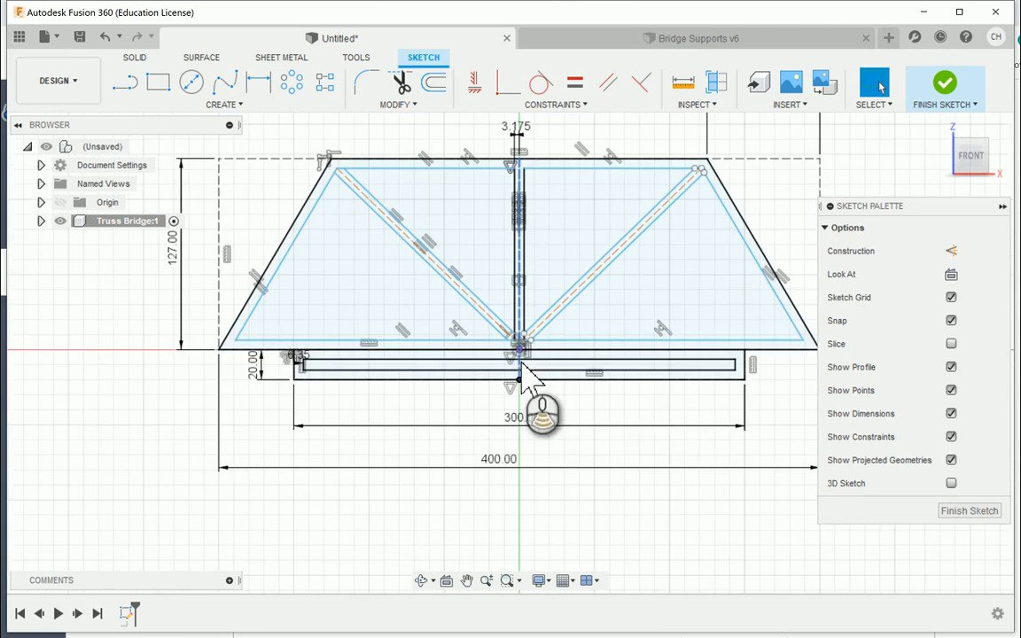
pyautogui.moveTo(568, 368)
pyautogui.mouseDown(button='middle')
pyautogui.moveTo(552, 384)
pyautogui.moveTo(522, 383)
pyautogui.mouseUp(button='middle')
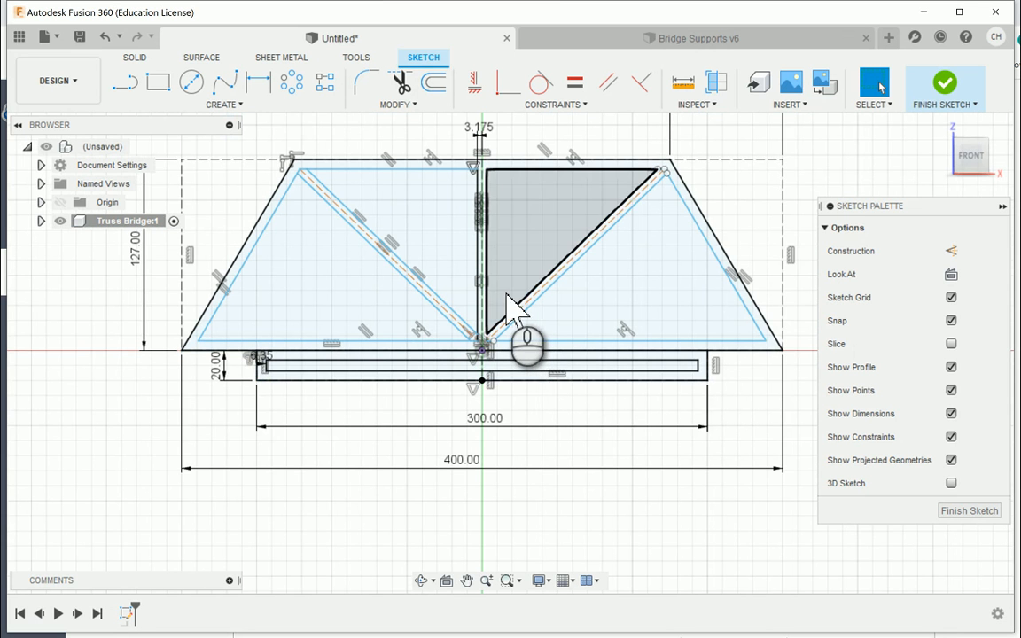
pyautogui.scroll(-2, 514, 312)
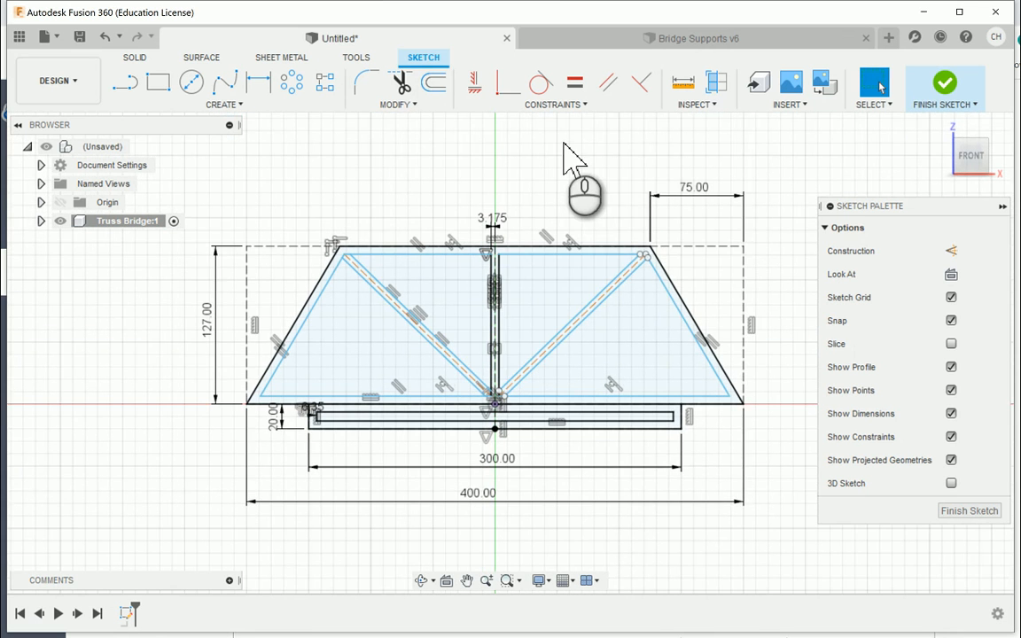
pyautogui.click(942, 84)
pyautogui.click(937, 127)
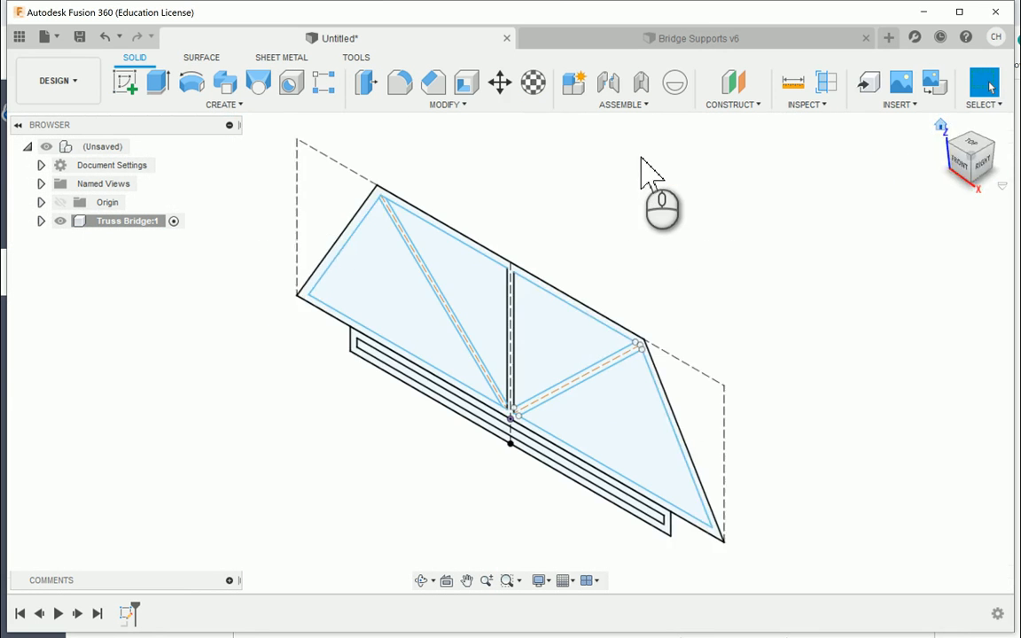